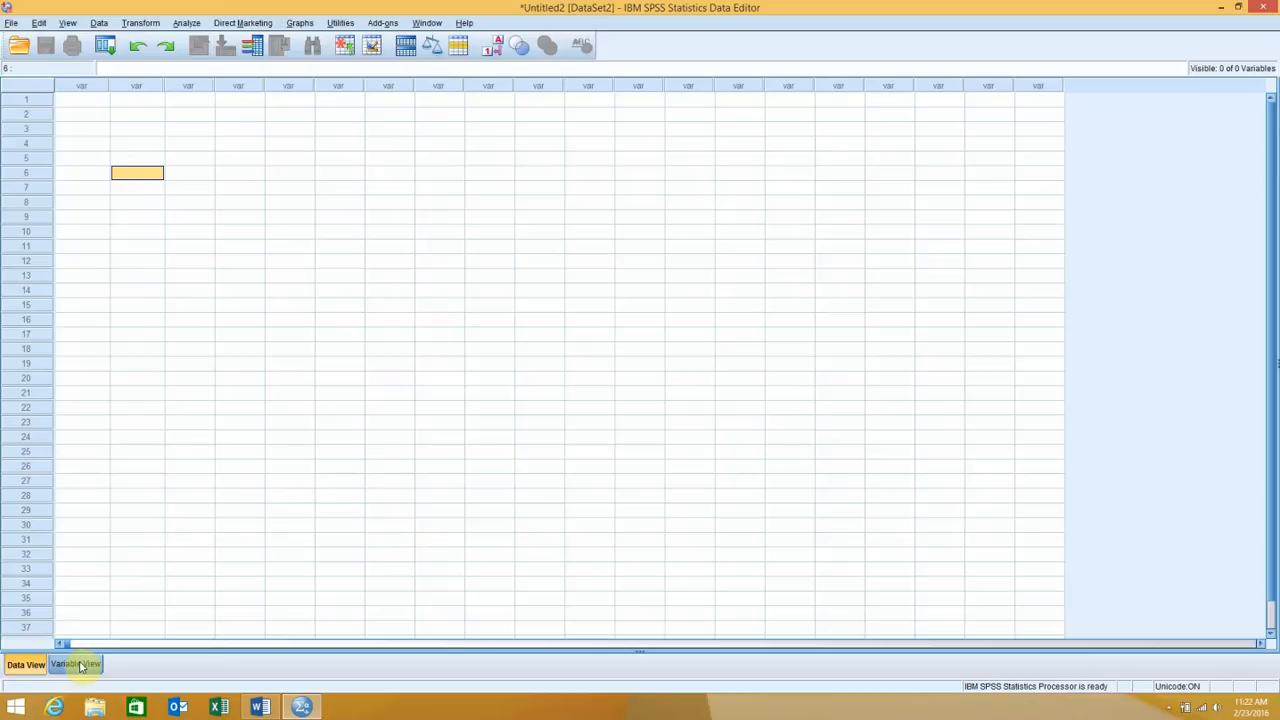
Define two variables named age and confidence in the first two rows of the variable definitions
left_click(80, 665)
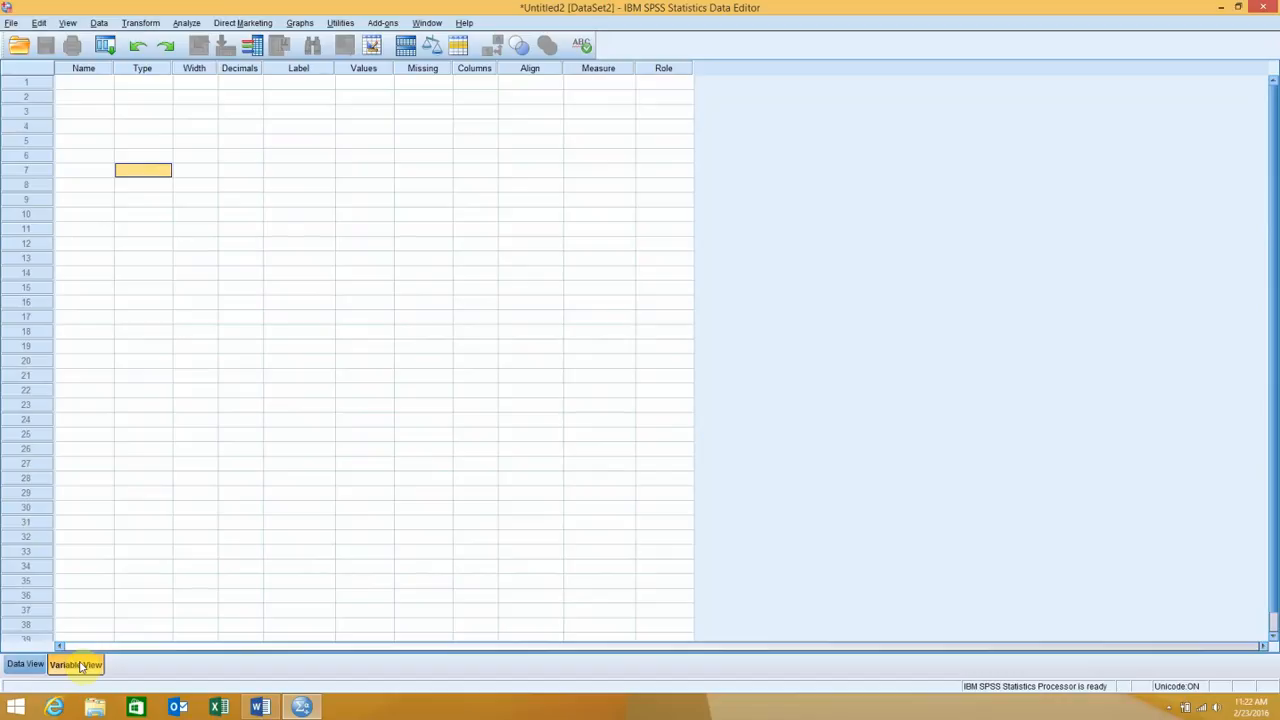
left_click(80, 86)
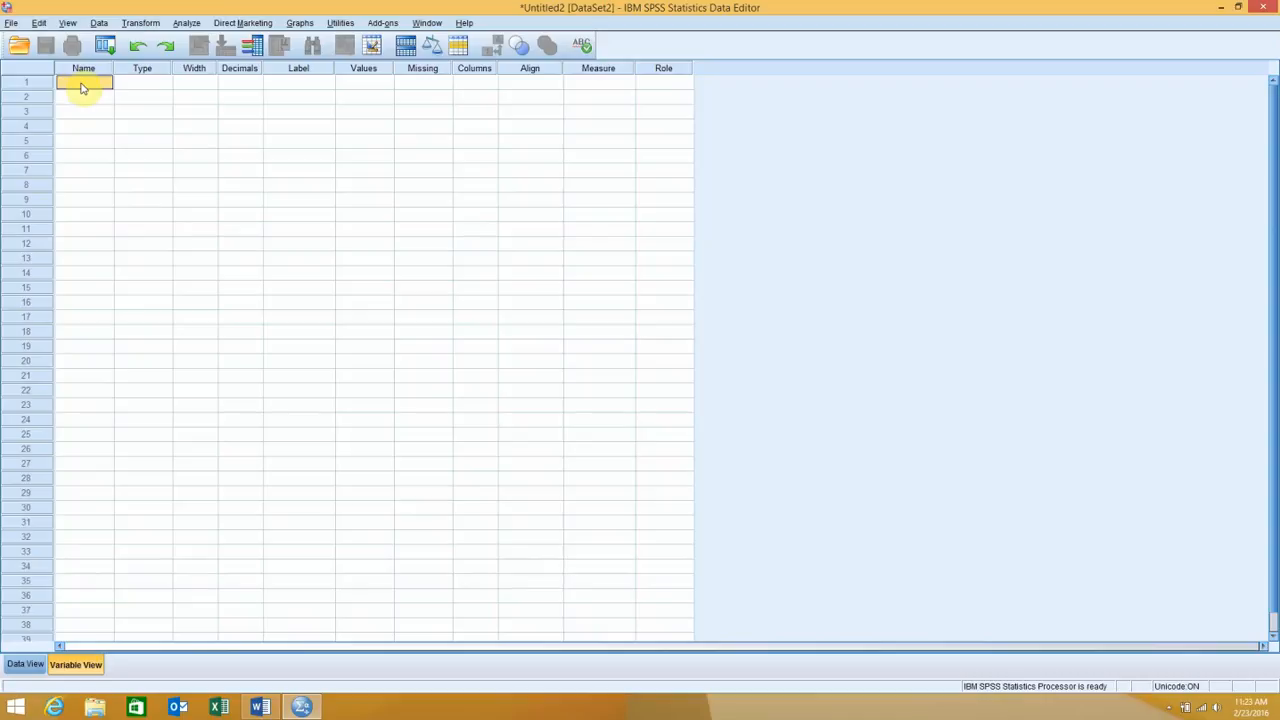
type("age")
key("Return")
type("con")
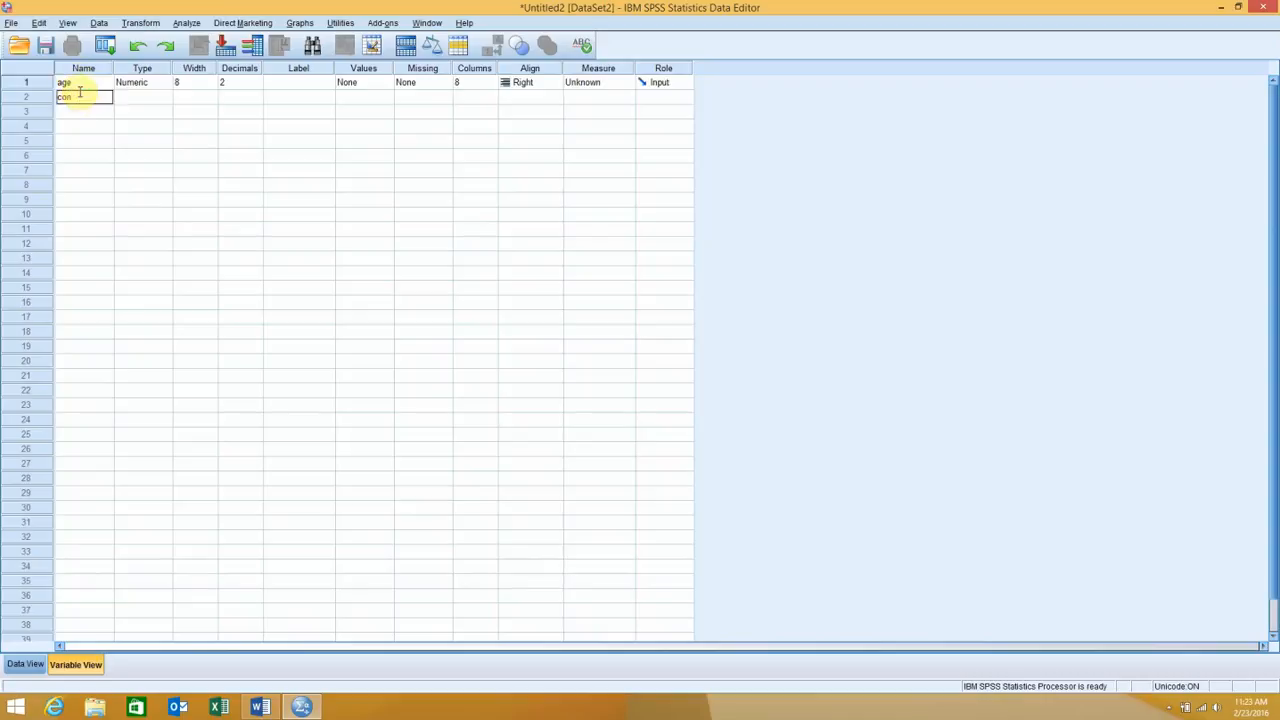
type("fidence")
left_click(79, 113)
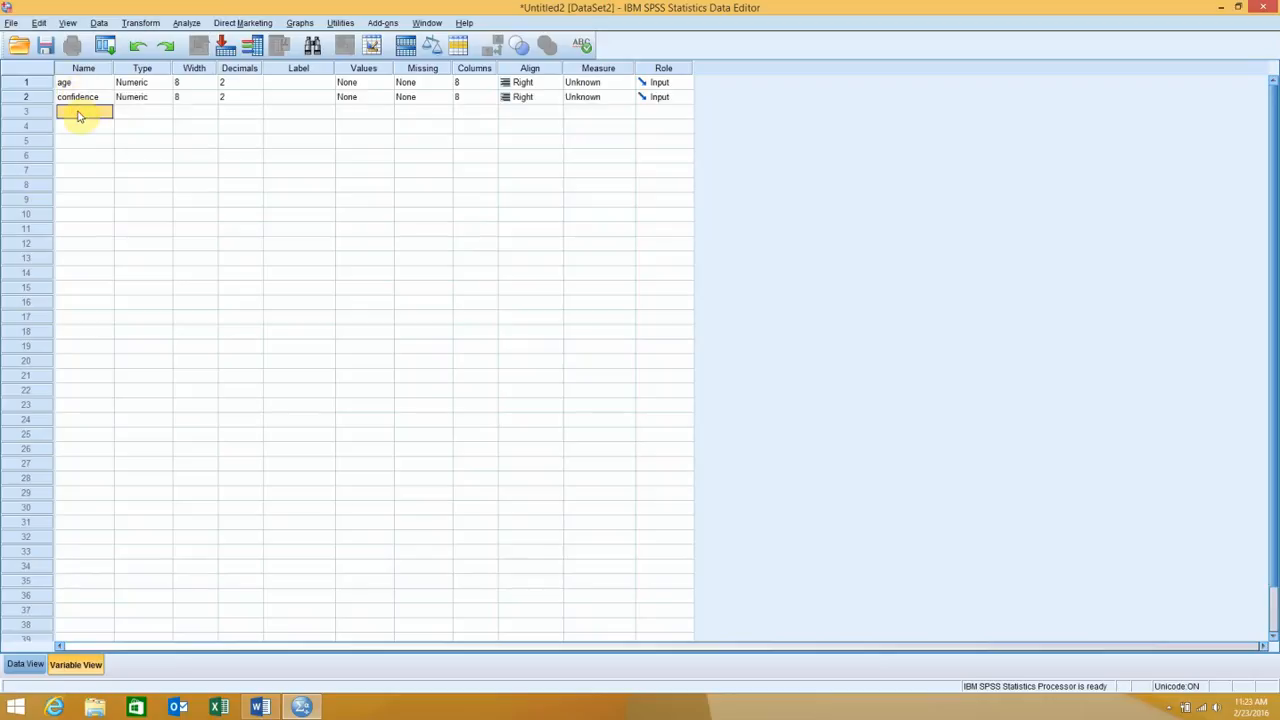
Examine the variable type options for age, including String, keep Numeric, and leave the third row's type undefined
left_click(145, 84)
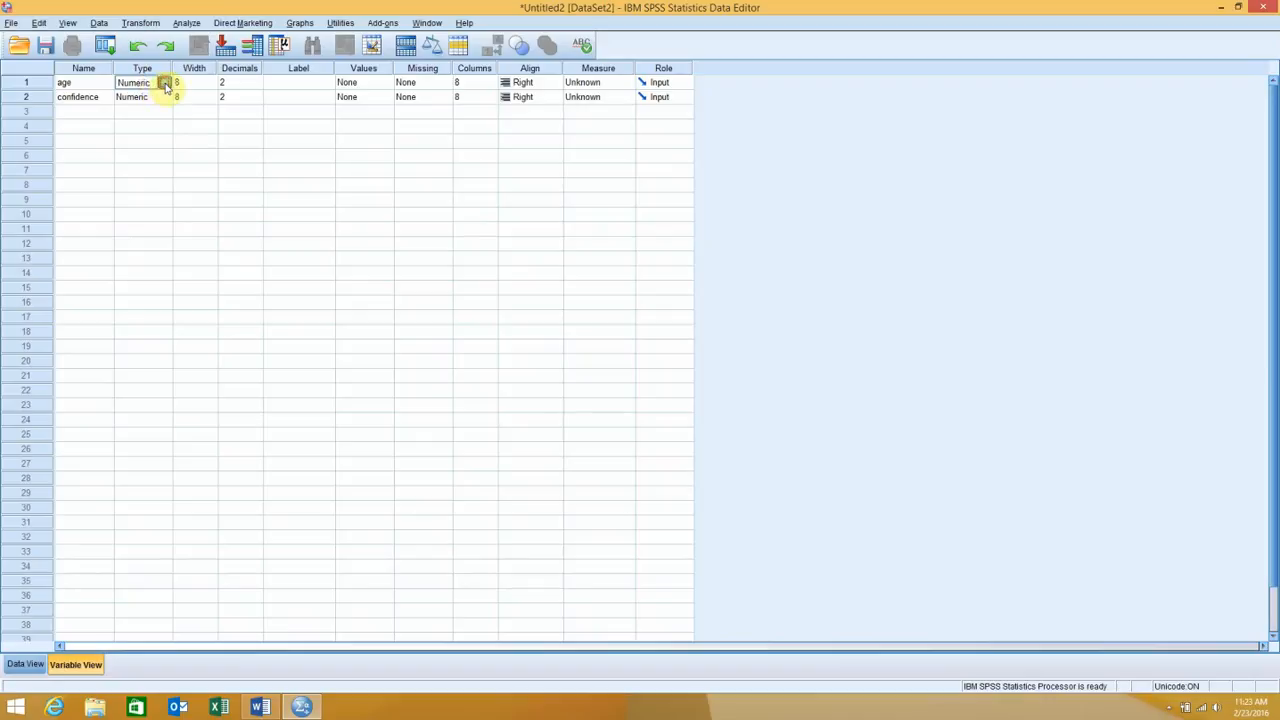
left_click(167, 84)
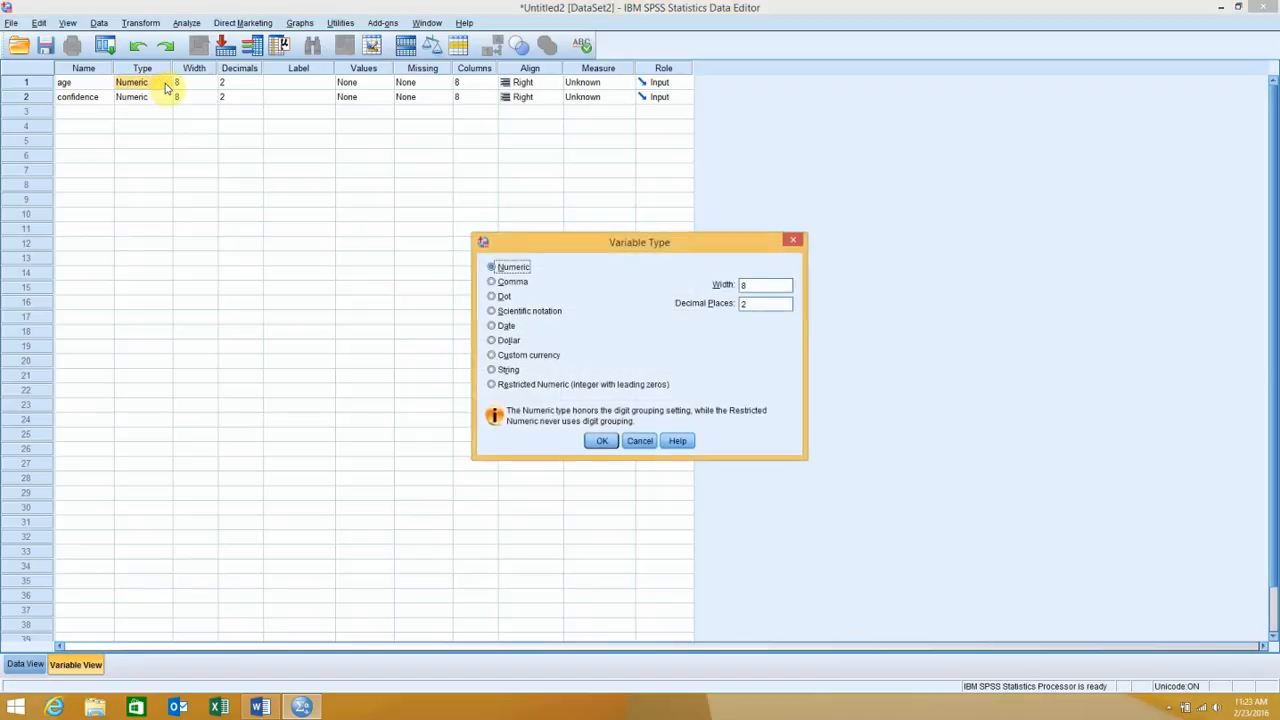
left_click(508, 370)
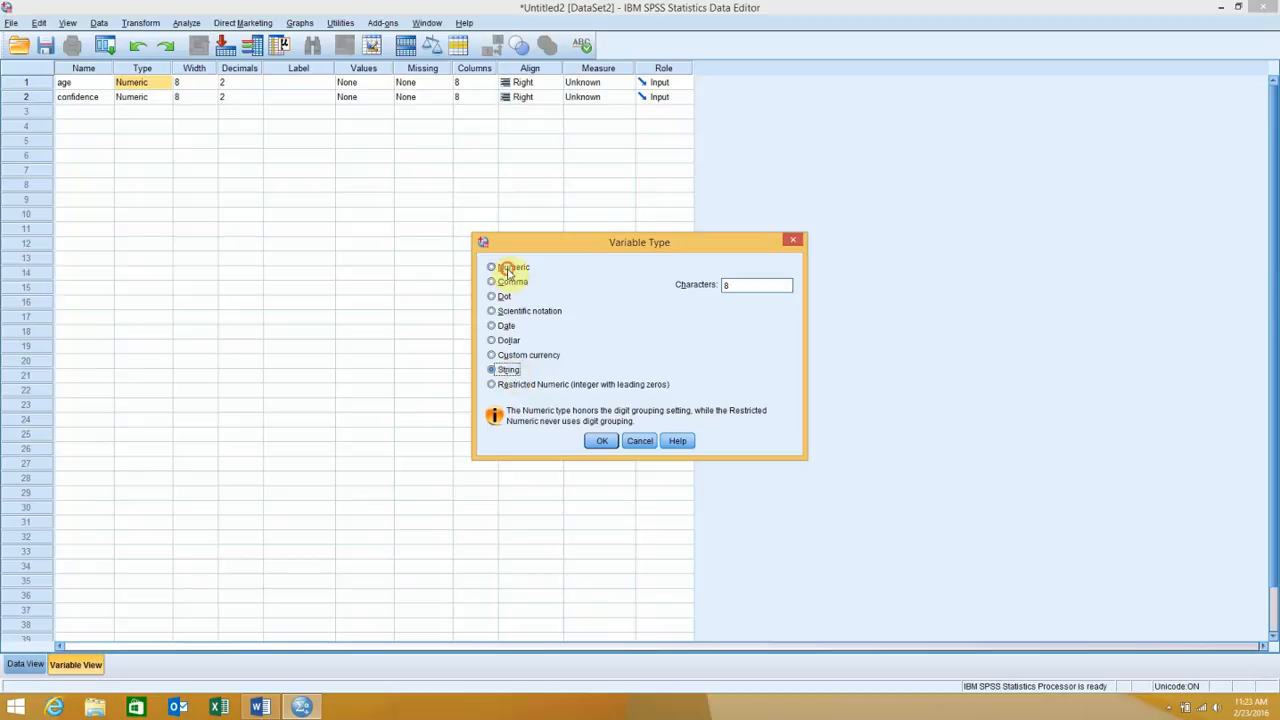
left_click(508, 268)
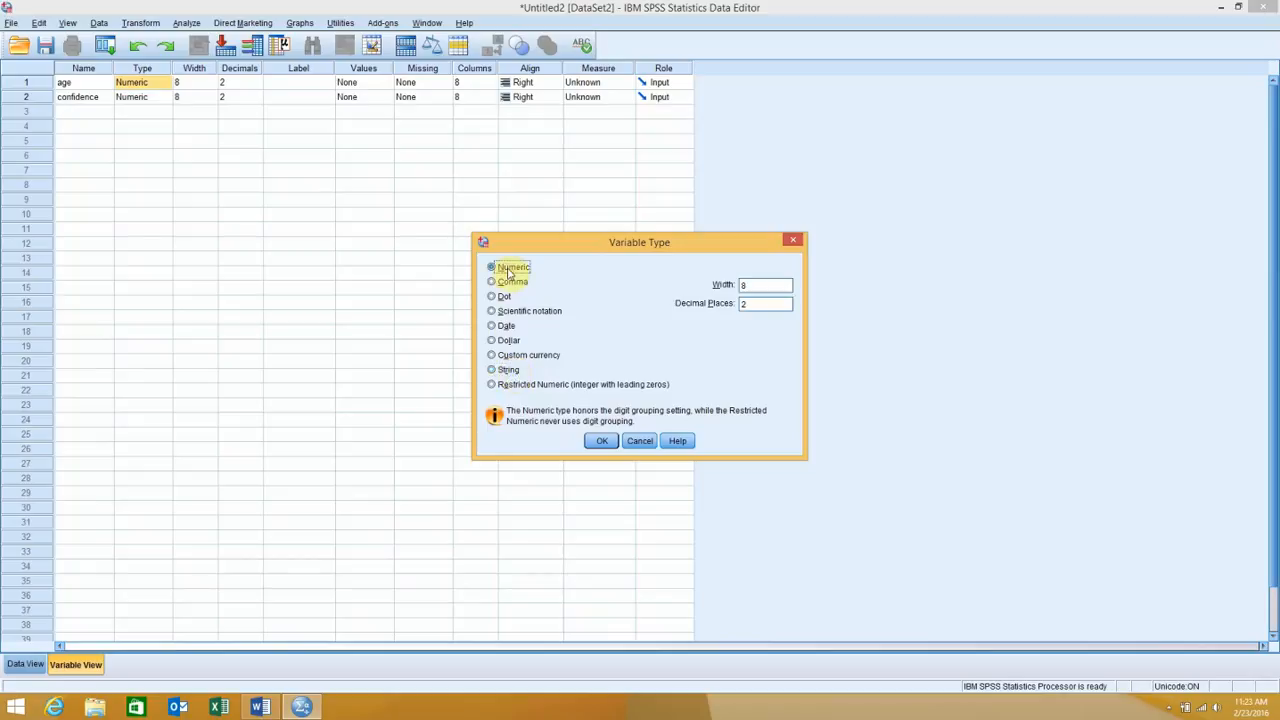
left_click(601, 442)
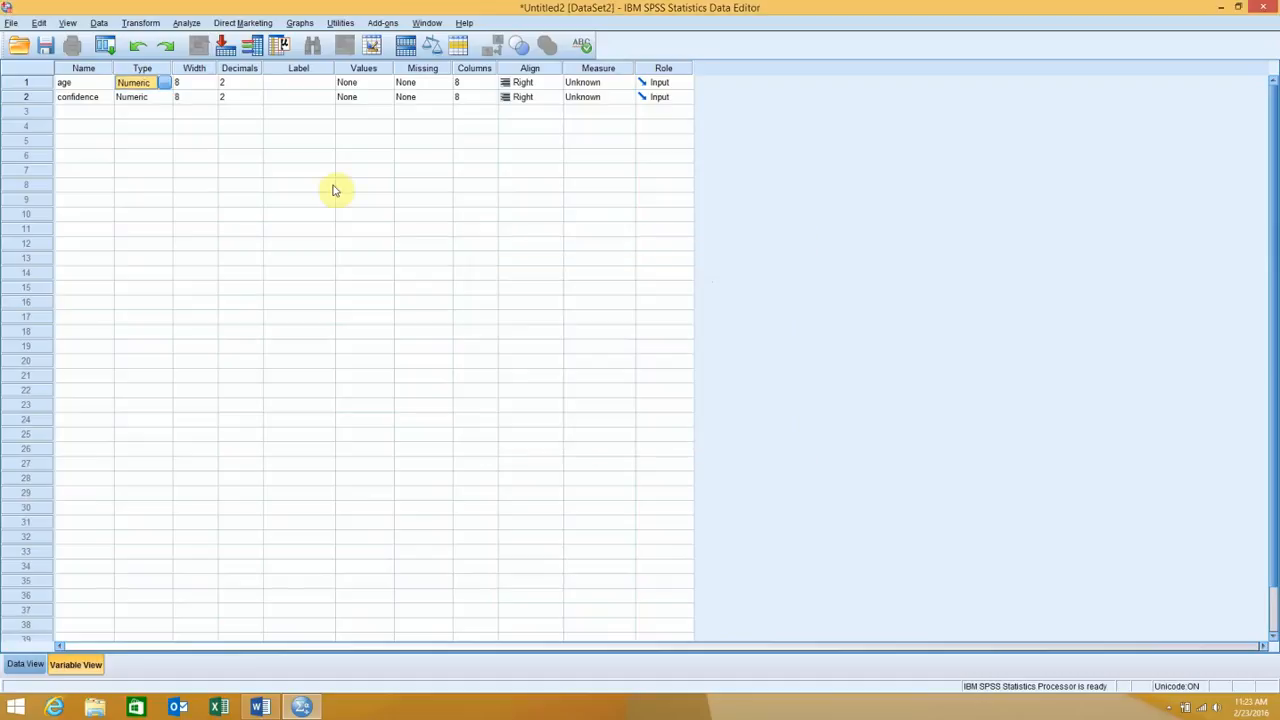
left_click(158, 113)
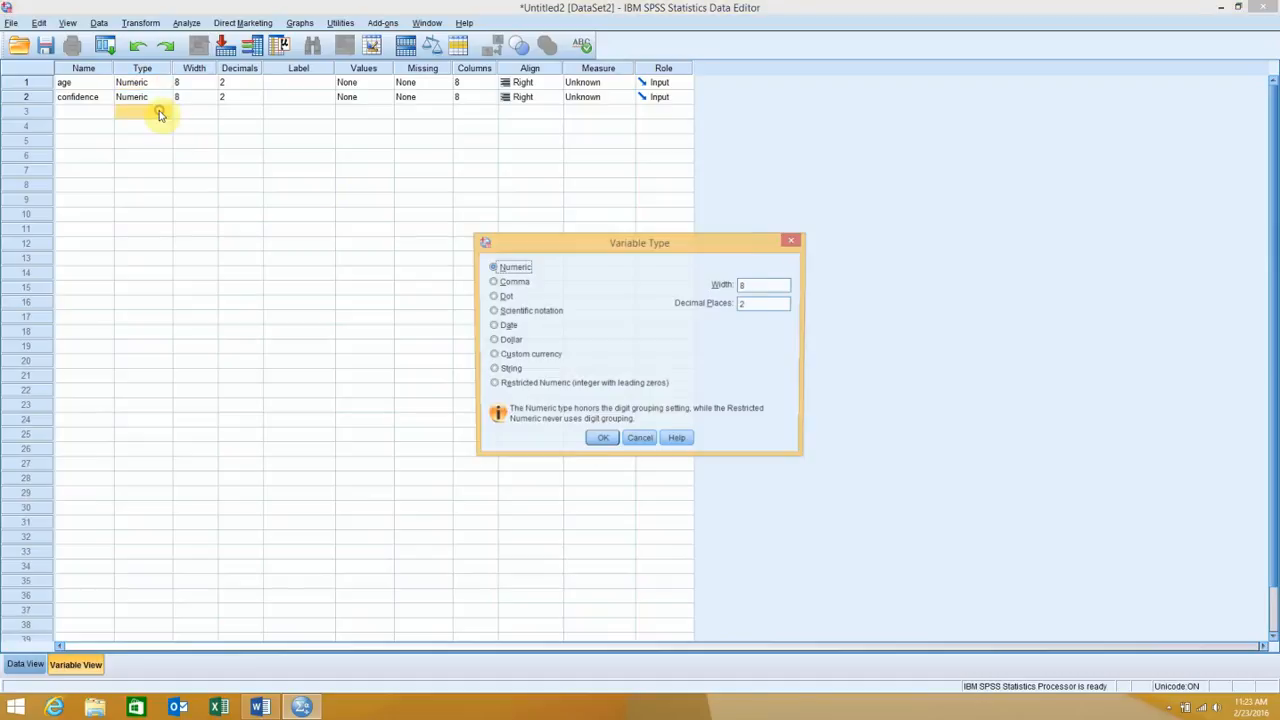
left_click(639, 439)
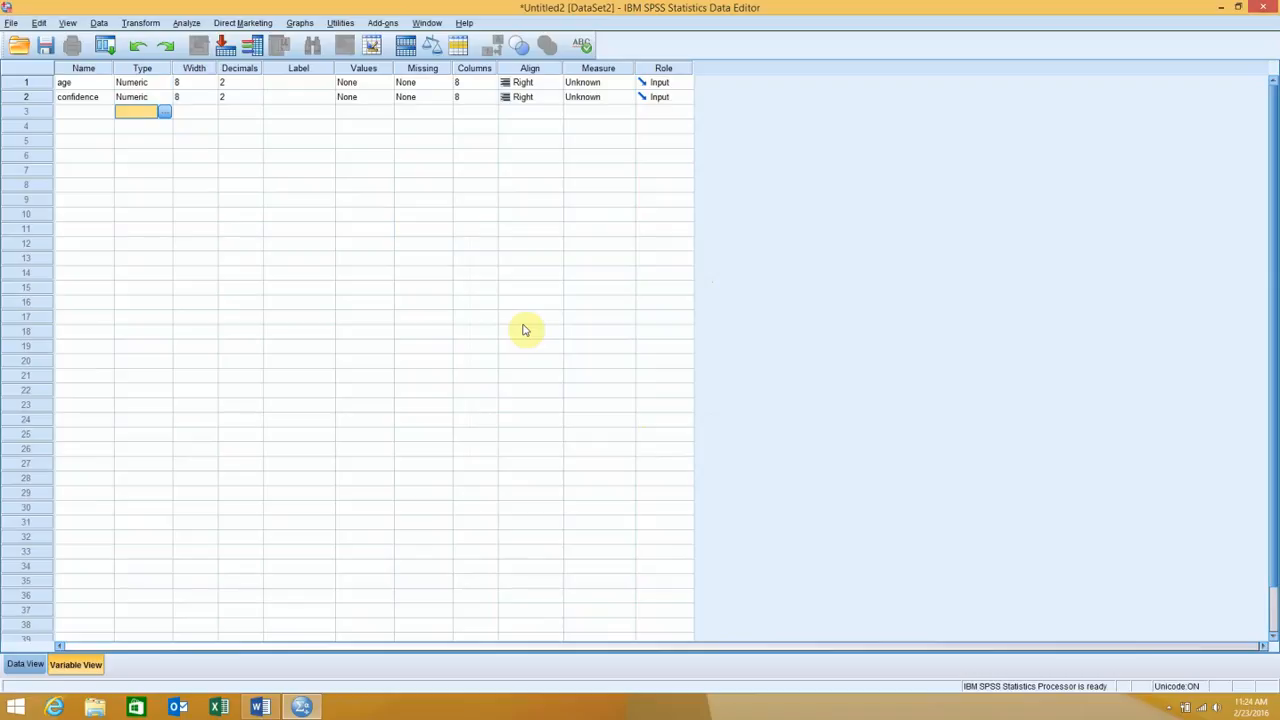
Label the age variable "age of px" and the confidence variable "px confidence"
left_click(295, 84)
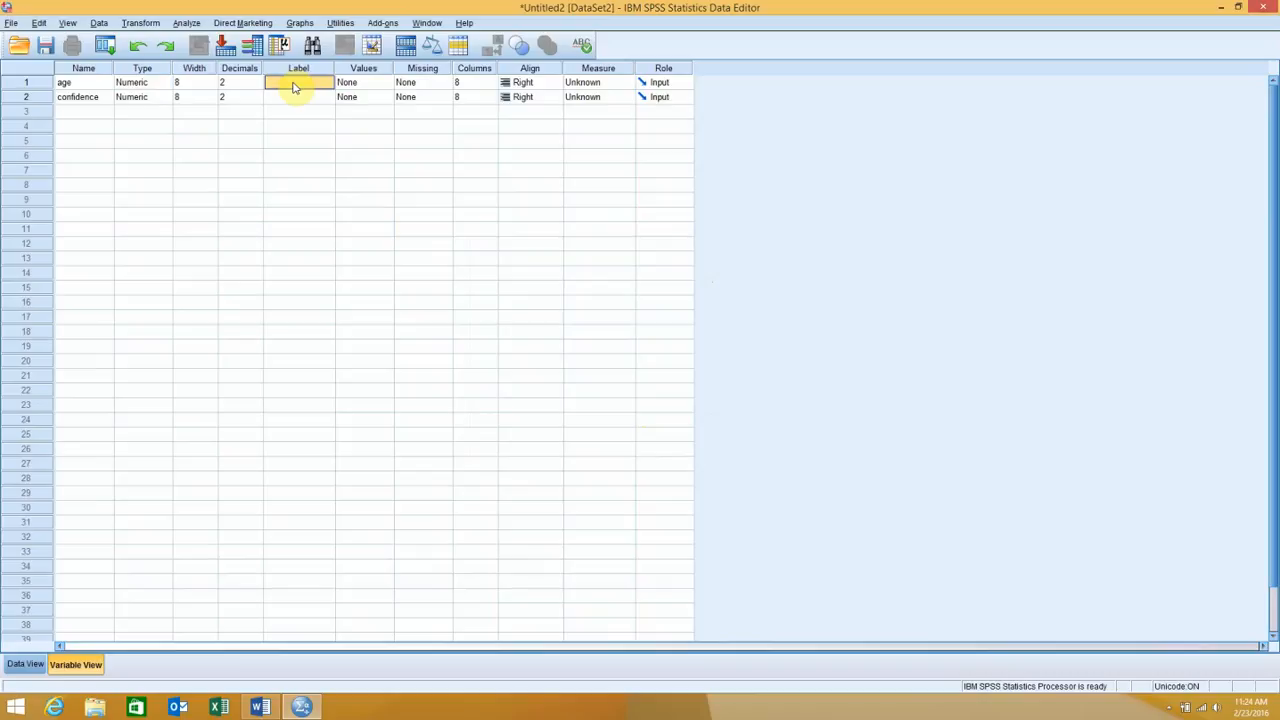
type("a")
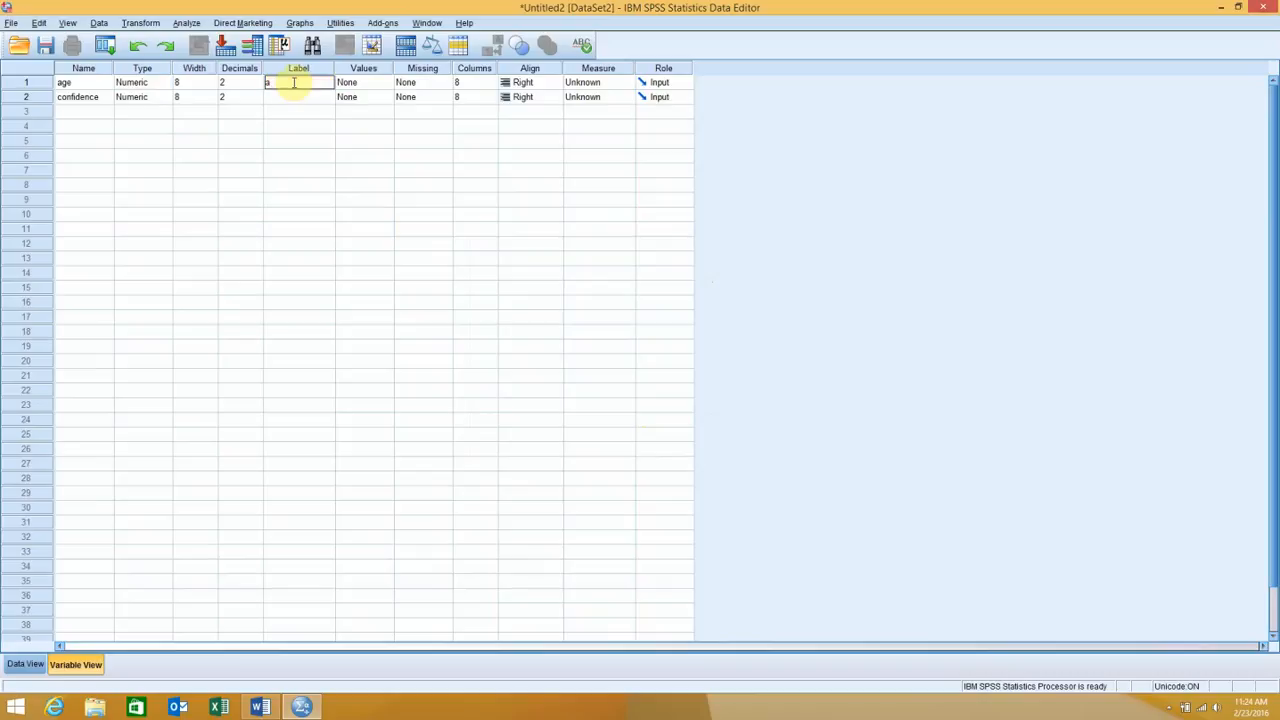
type("ge ox px")
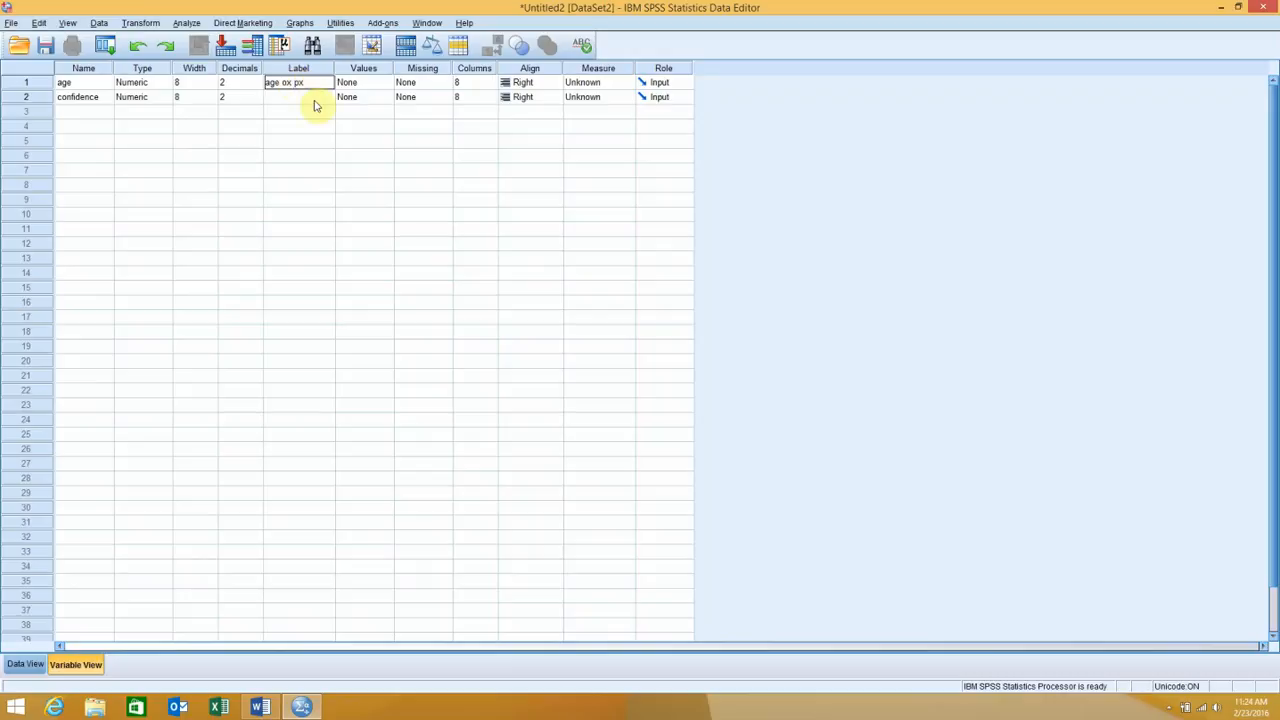
left_click(292, 81)
key("BackSpace")
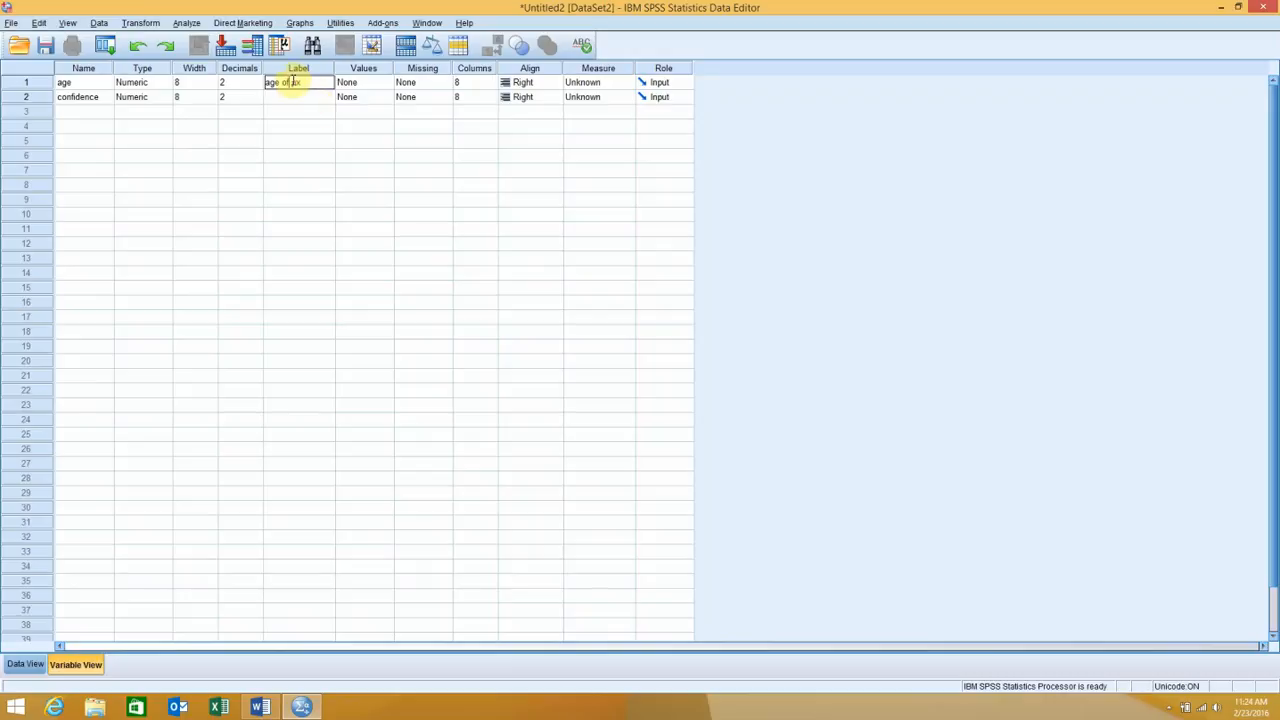
type("f")
left_click(286, 97)
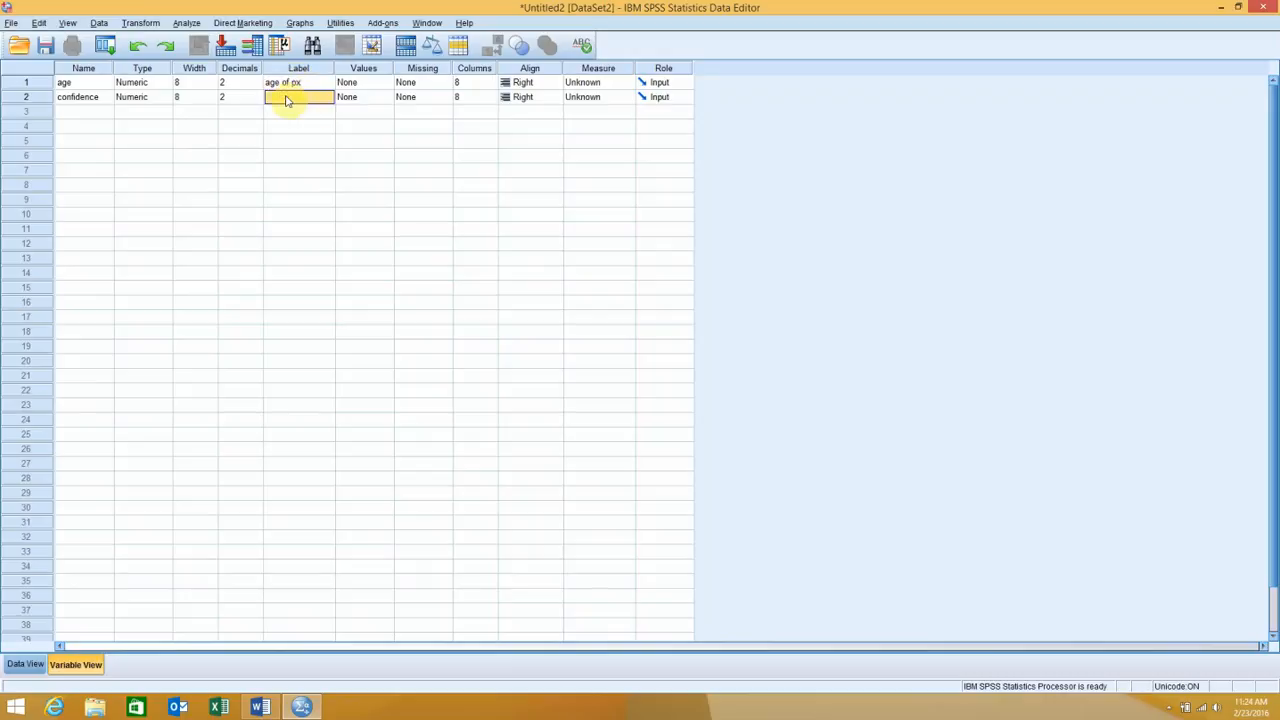
type("px confidence")
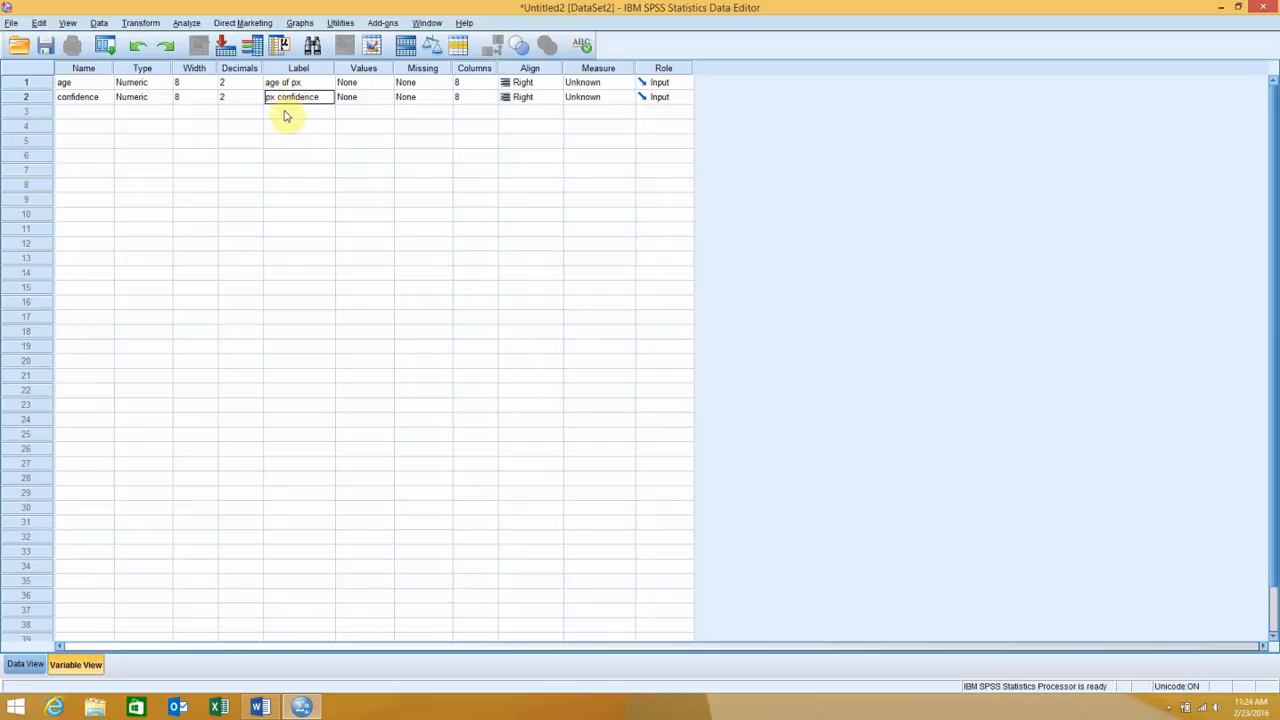
left_click(285, 114)
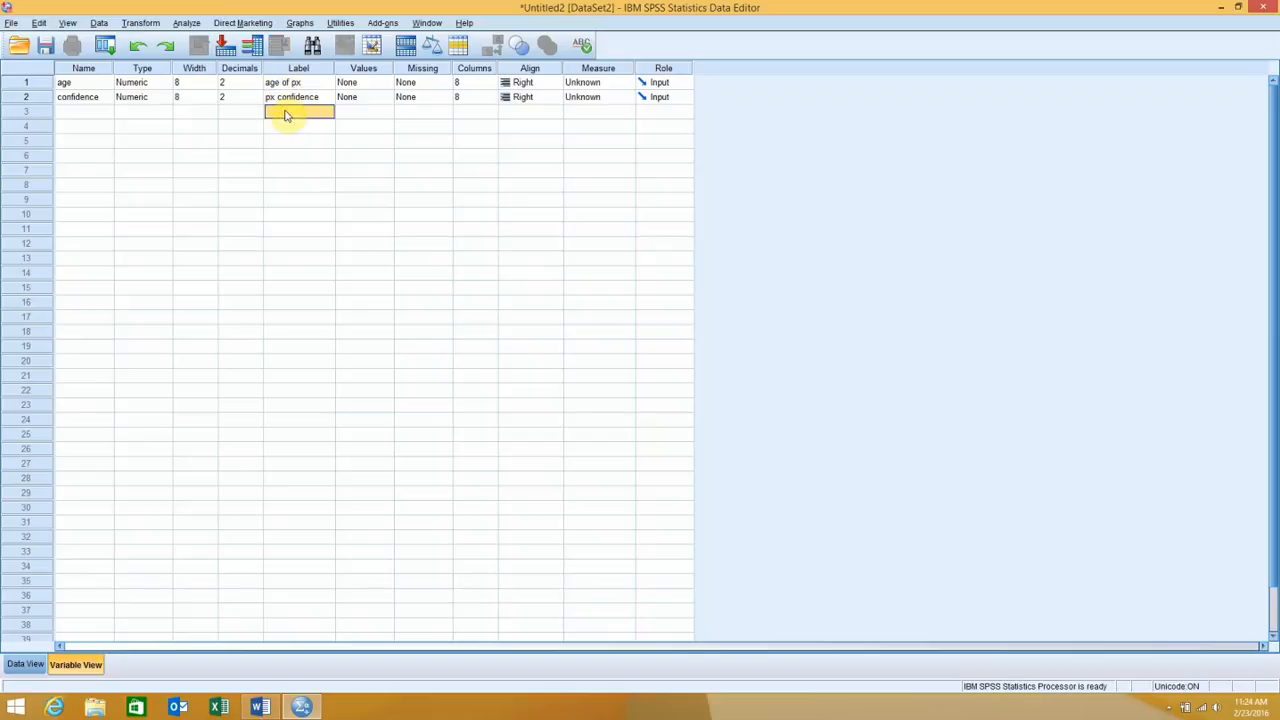
Enter trial value labels for the age variable, 1 as male and 2 as female, and discard them
left_click(370, 84)
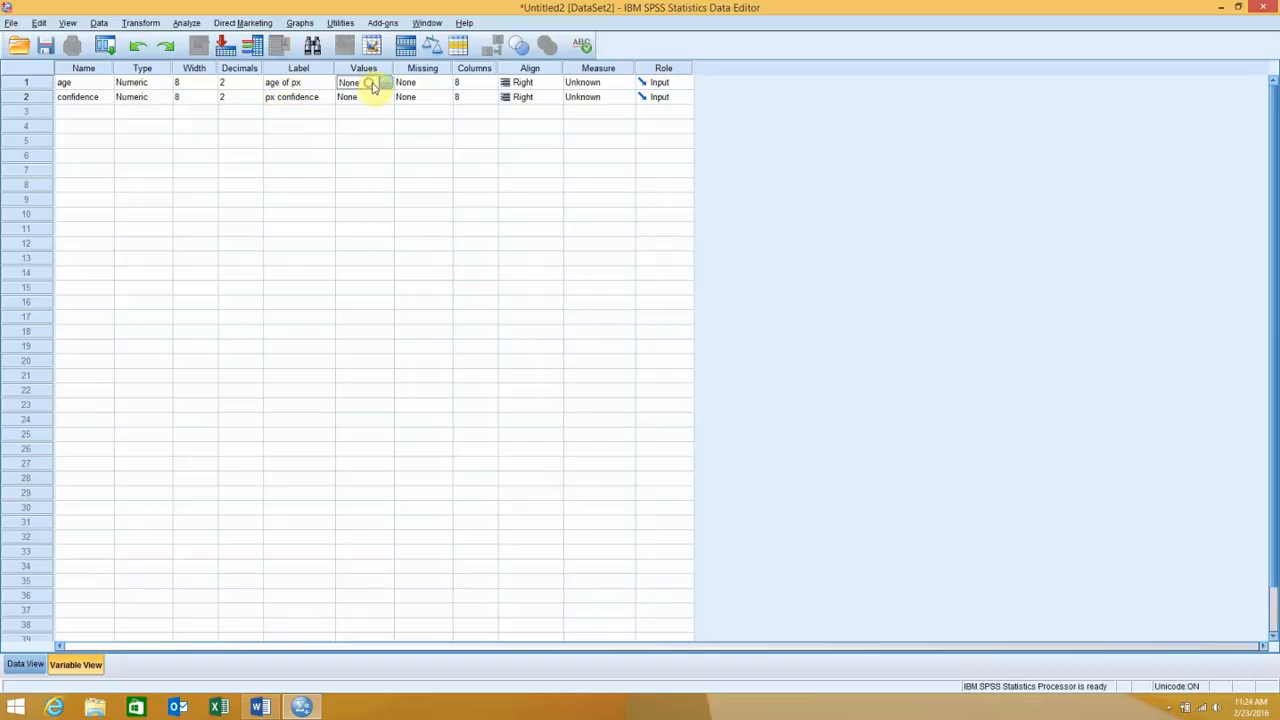
left_click(386, 84)
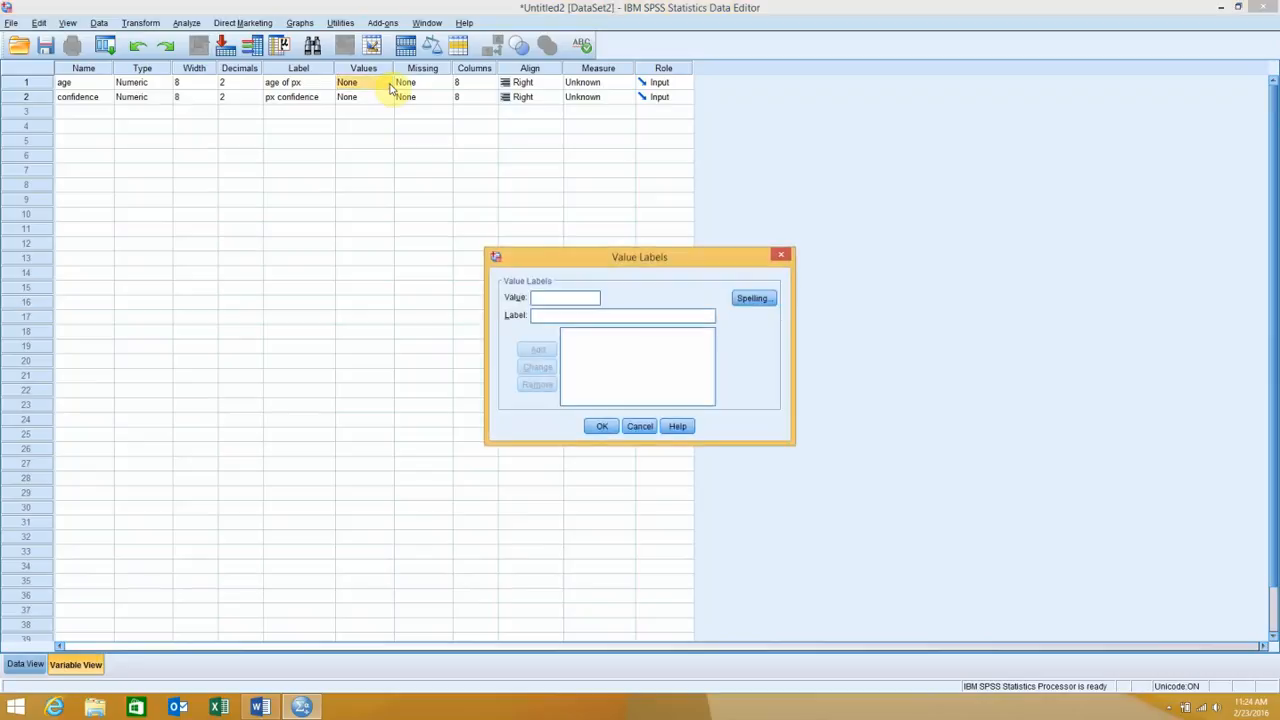
type("1")
left_click(554, 315)
type("male")
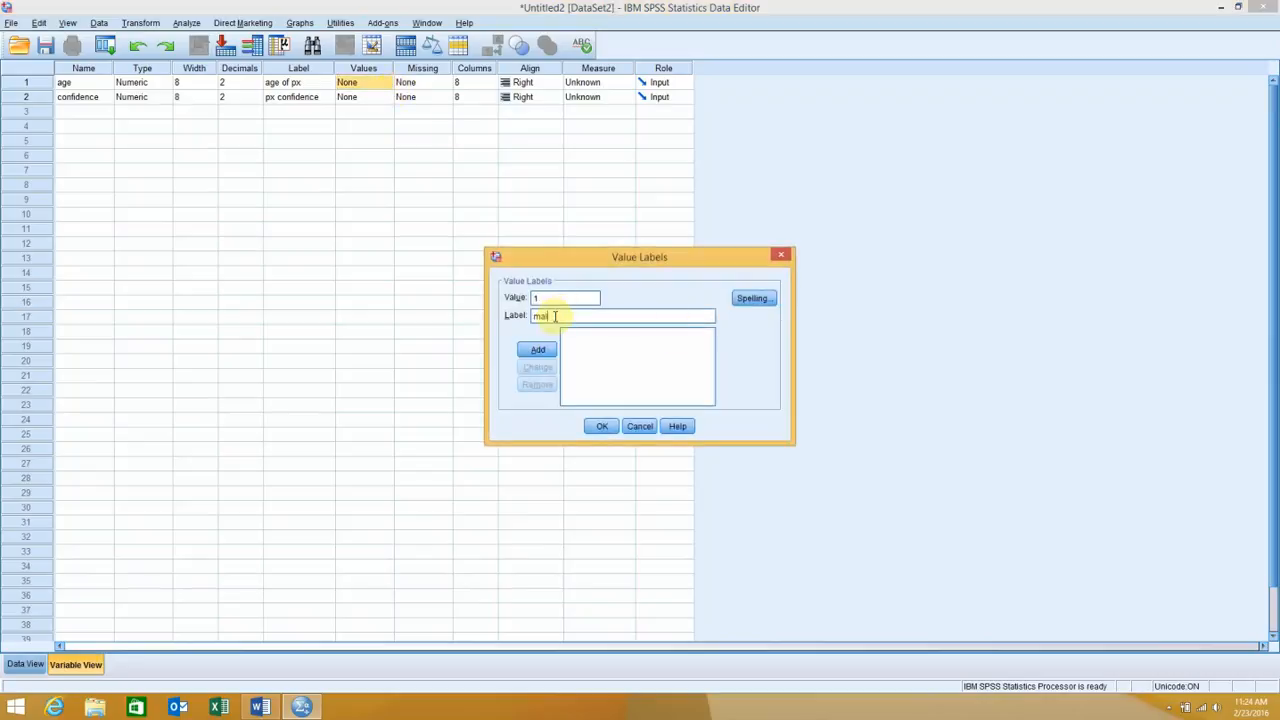
left_click(538, 350)
left_click(534, 297)
type("2")
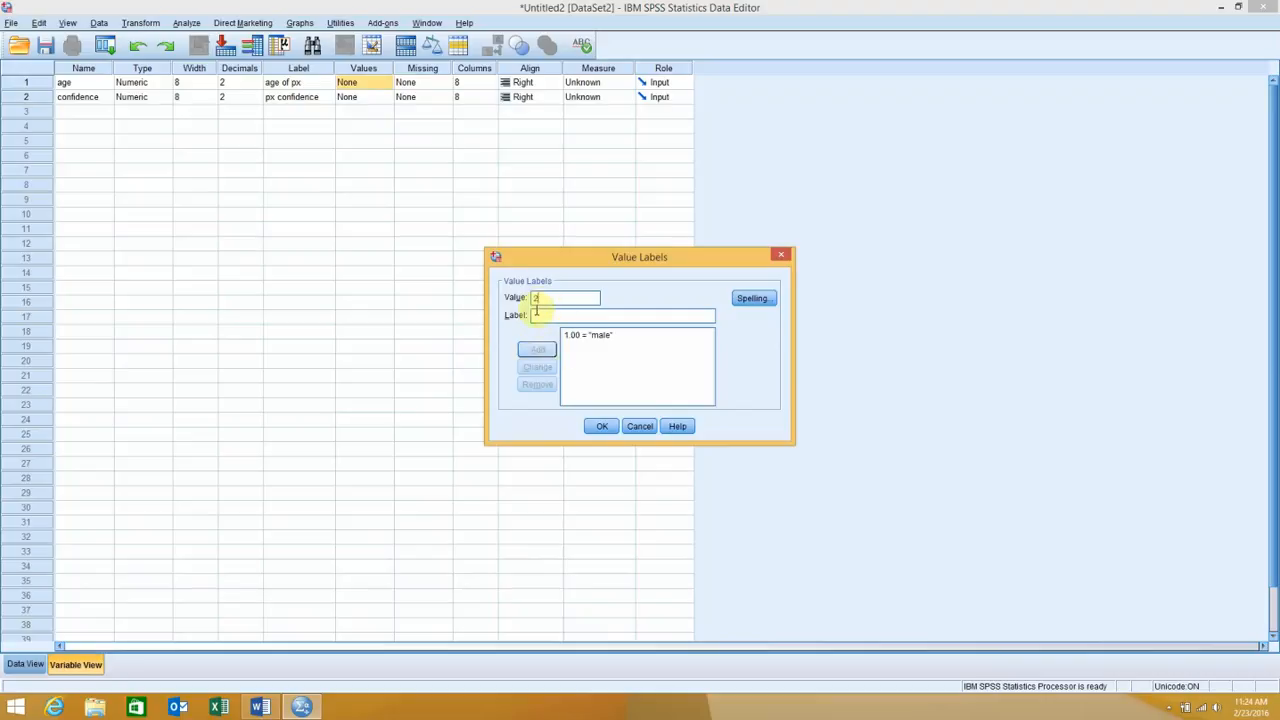
left_click(537, 316)
type("female")
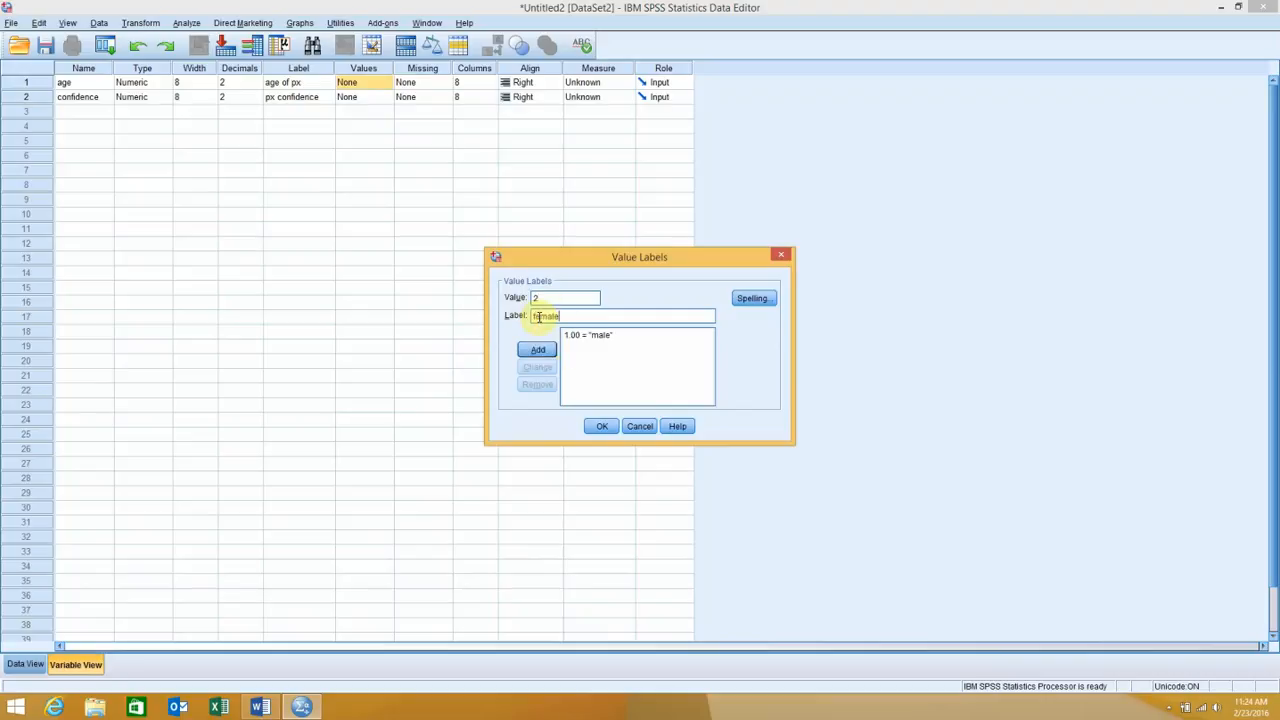
left_click(537, 351)
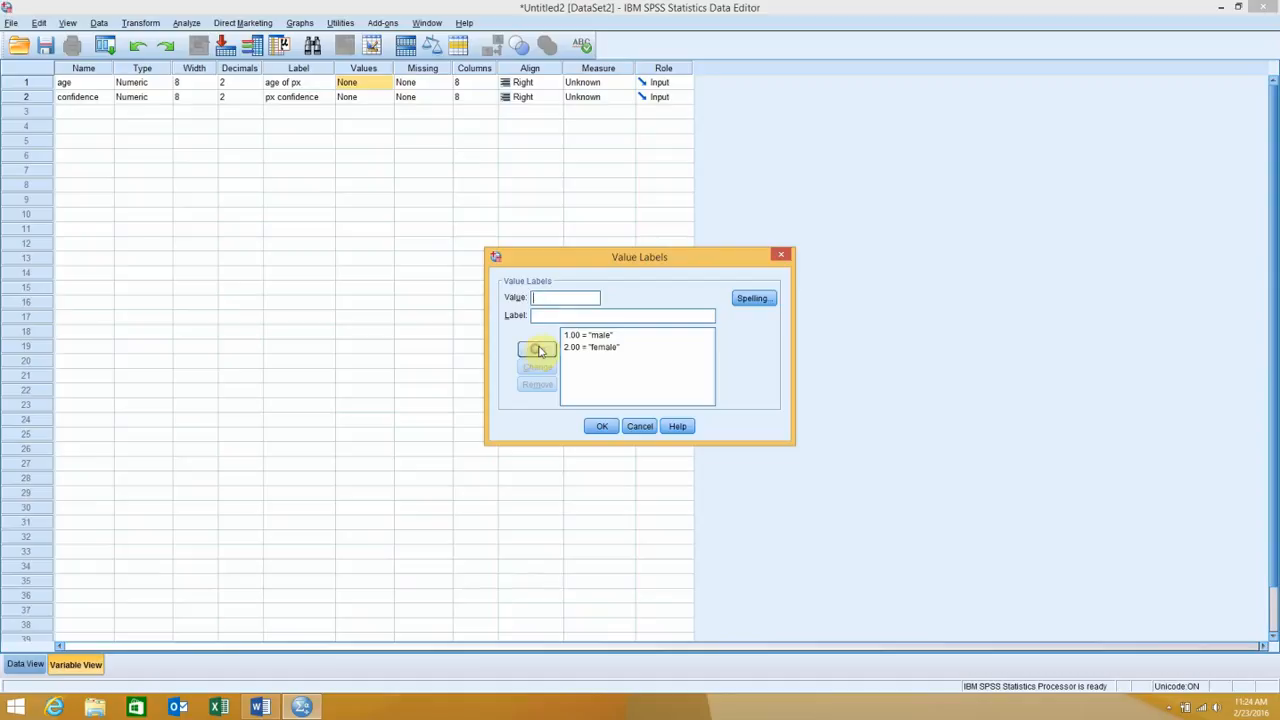
left_click(640, 427)
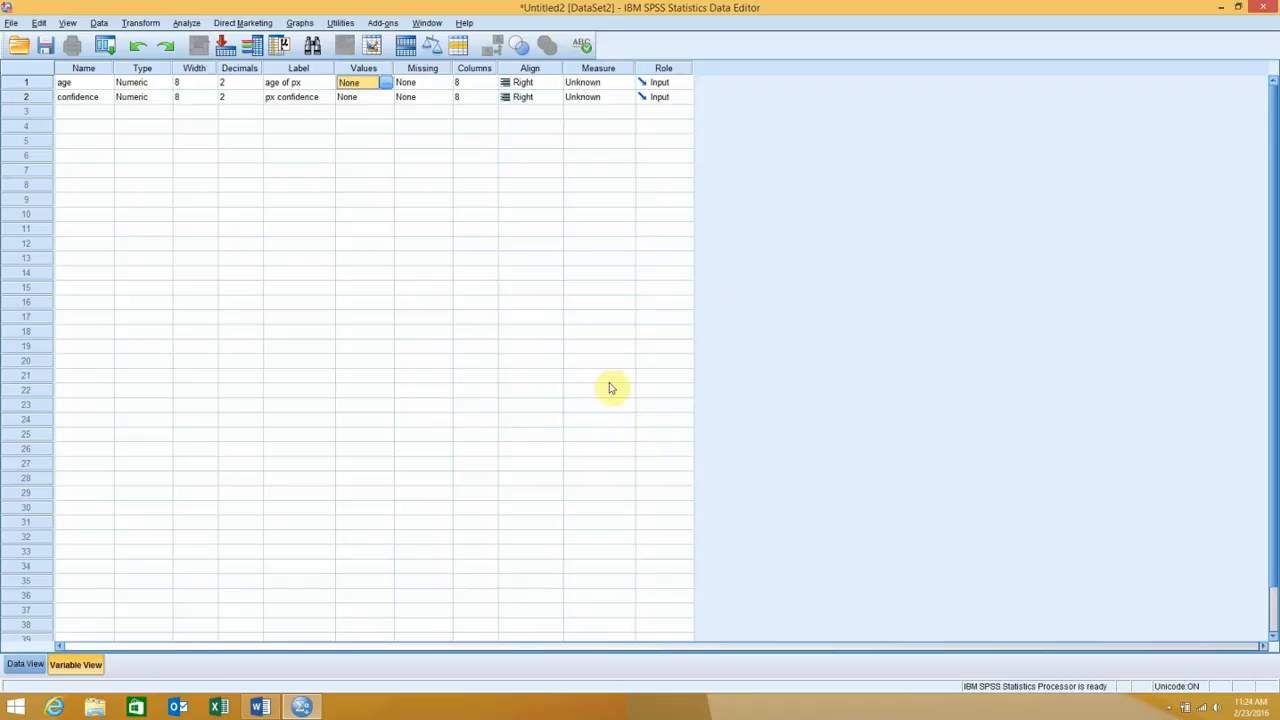
Set 999 as a discrete missing value for the age variable
left_click(433, 84)
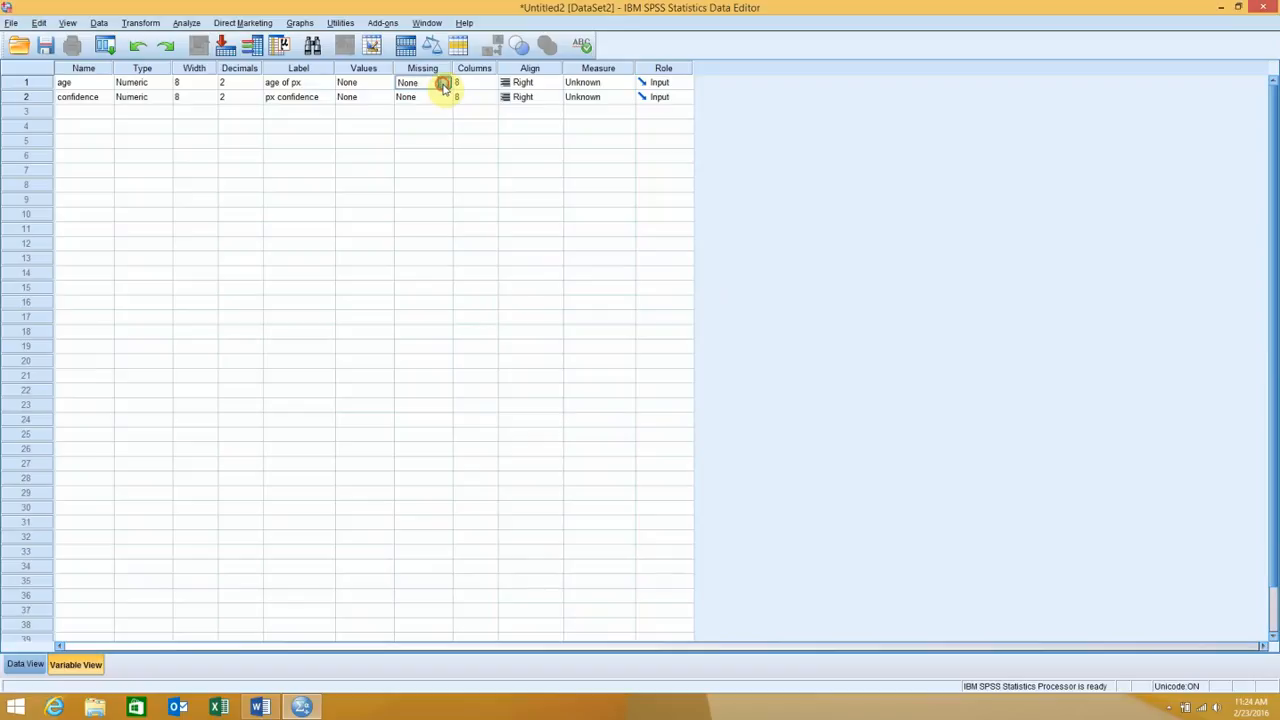
left_click(443, 83)
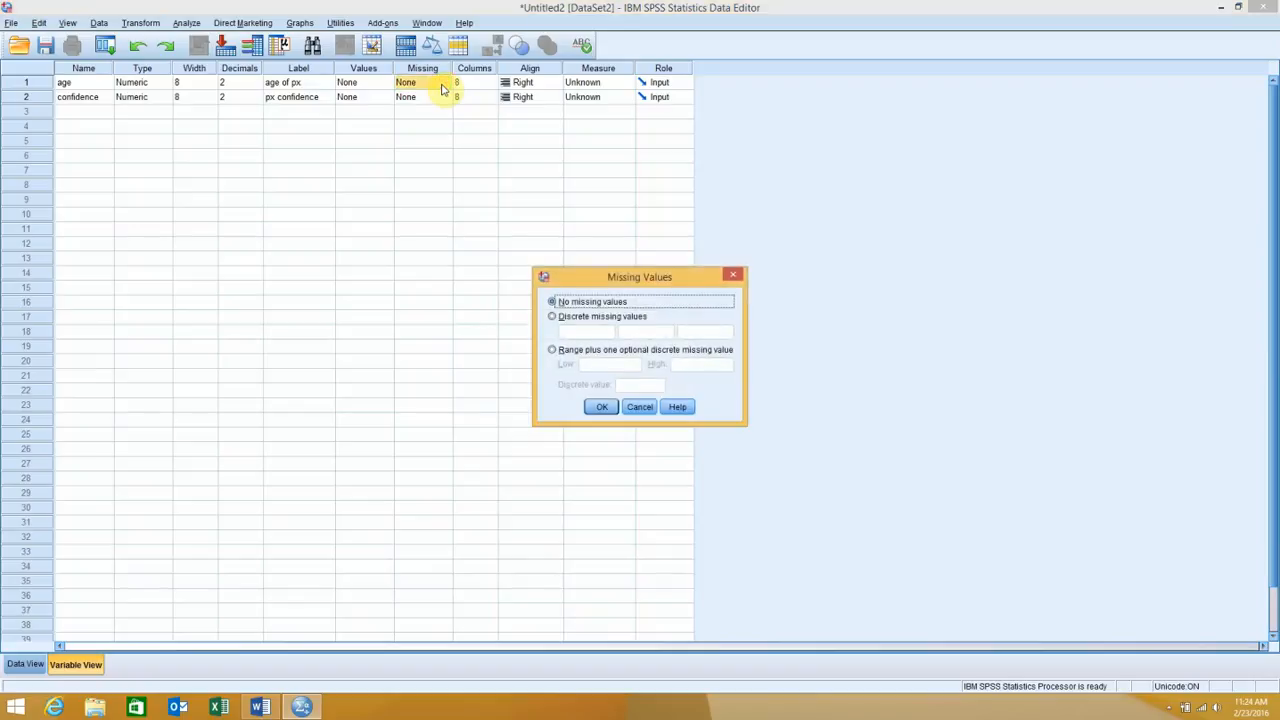
left_click(553, 317)
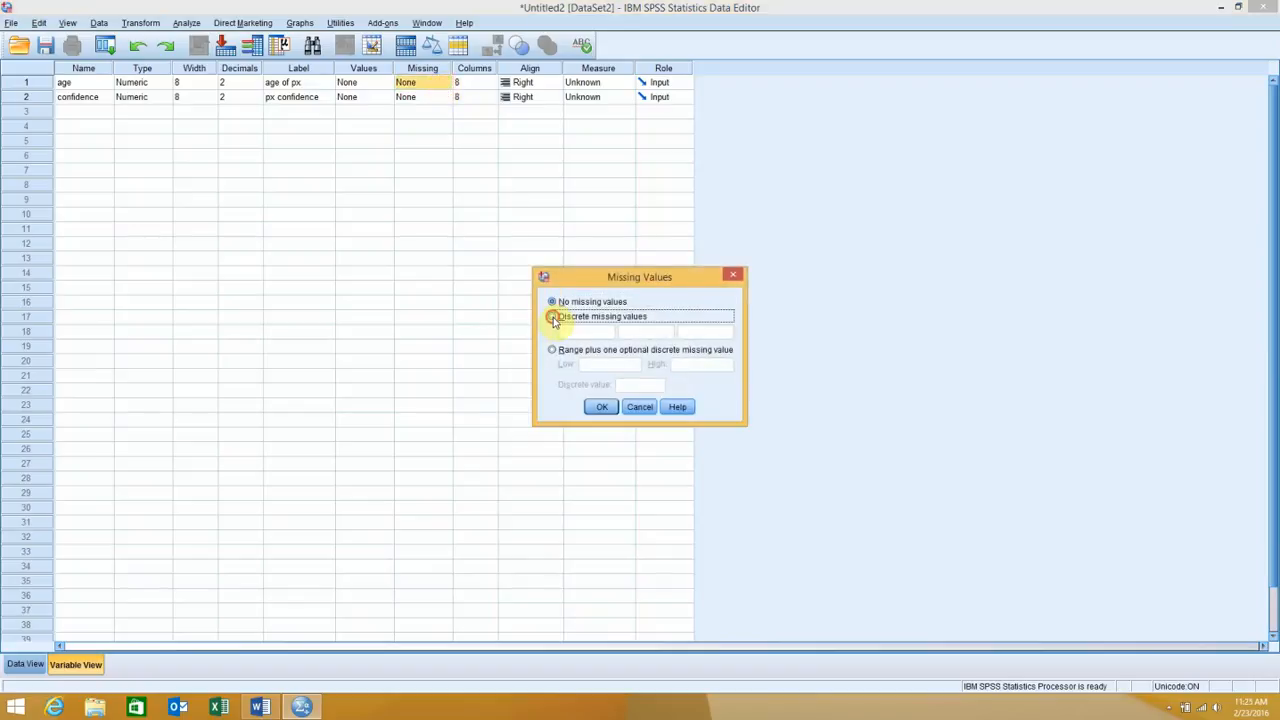
left_click(570, 332)
type("999")
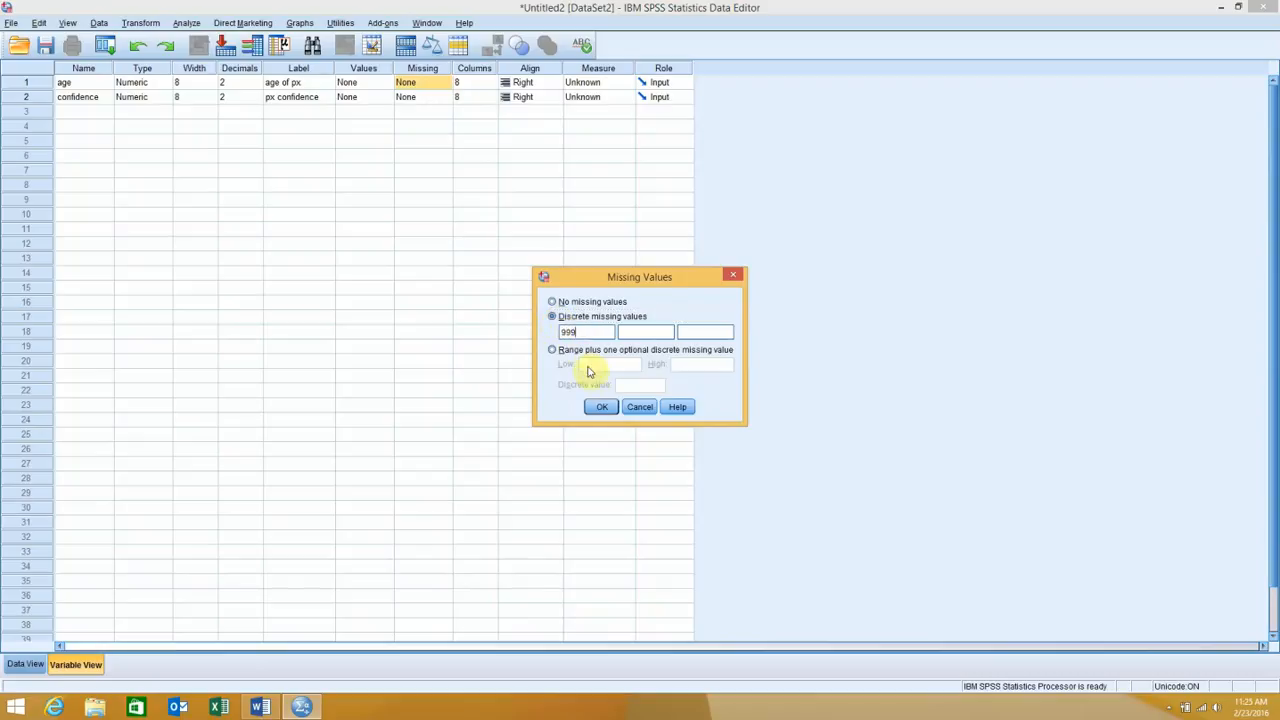
left_click(601, 410)
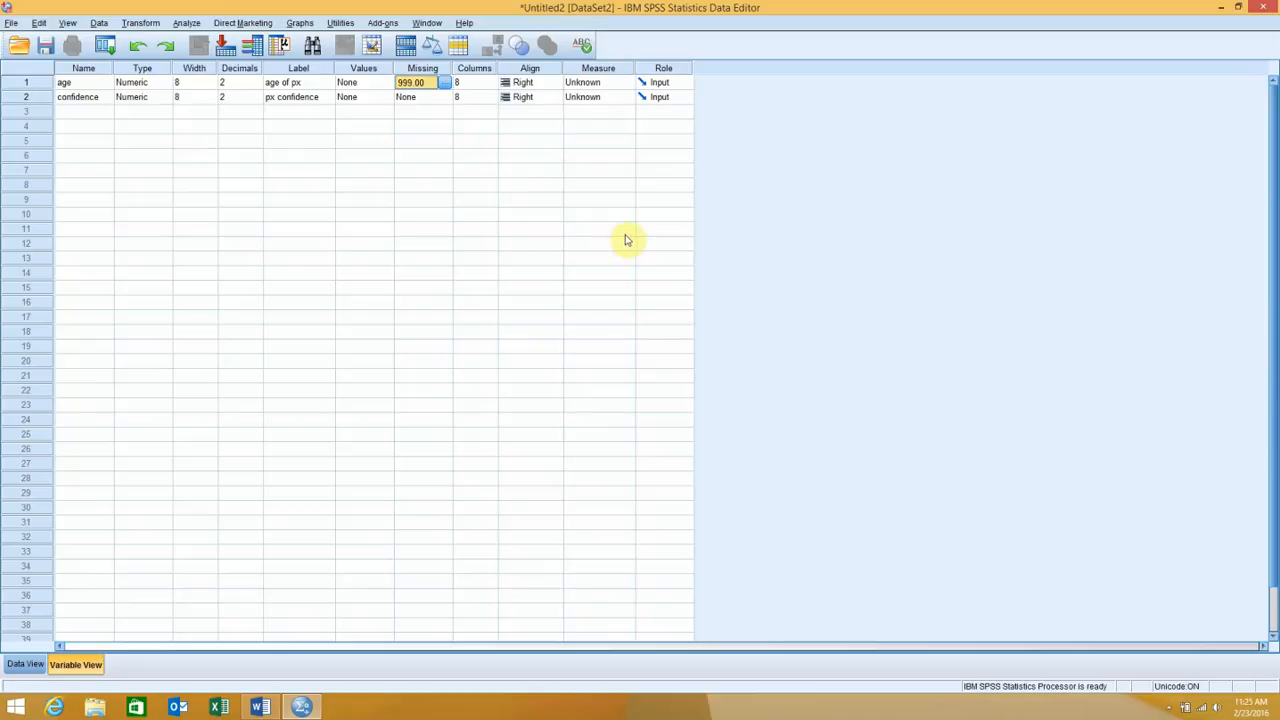
Set the measurement level of both age and confidence to Scale
left_click(622, 68)
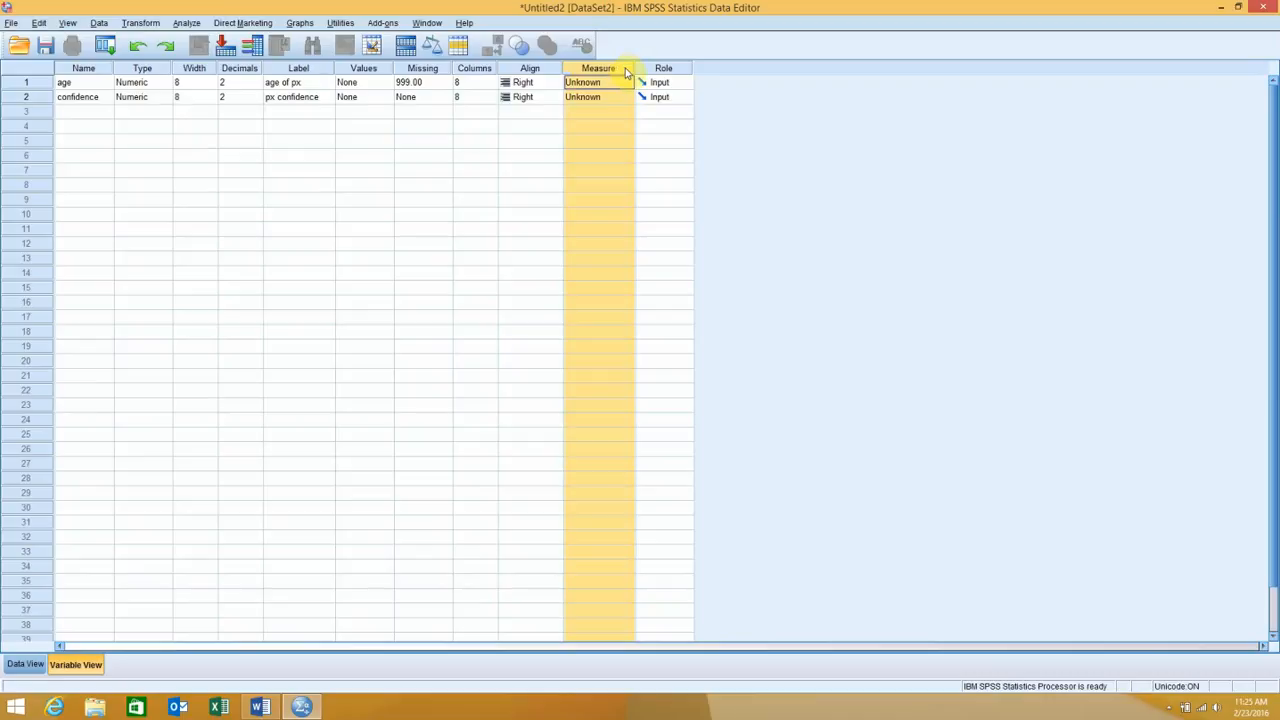
left_click(614, 88)
left_click(618, 97)
left_click(614, 99)
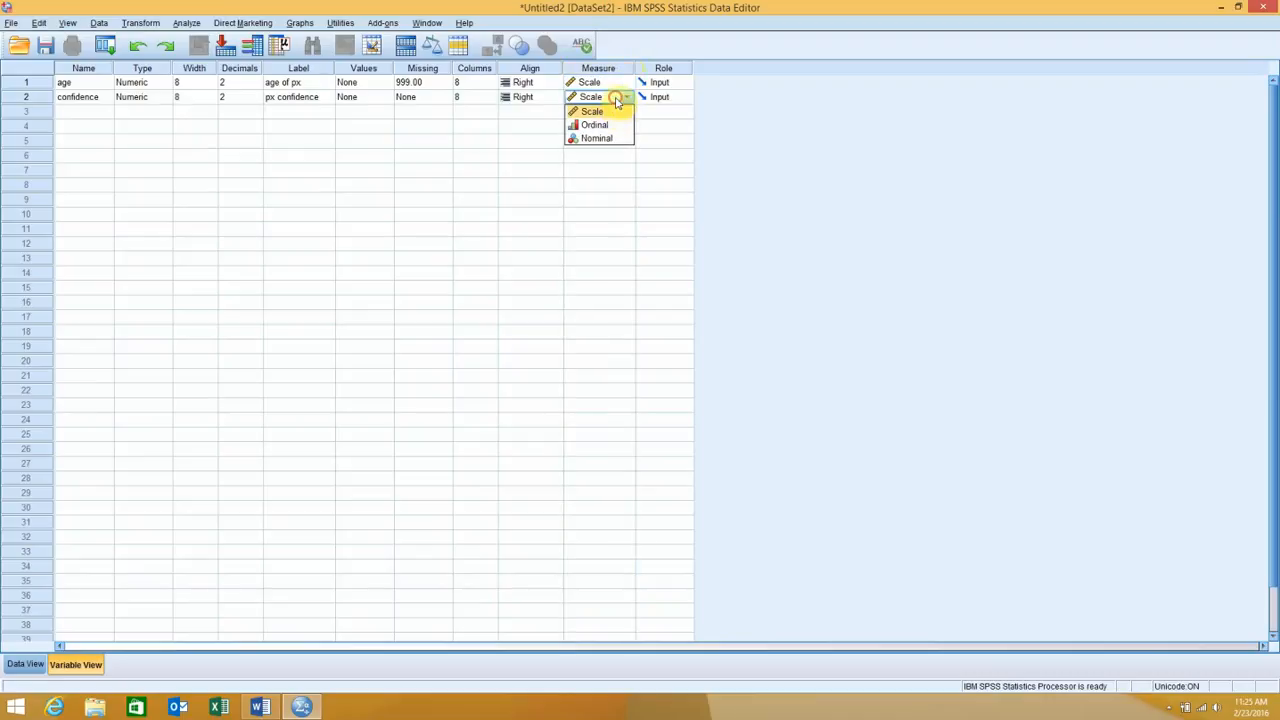
left_click(614, 112)
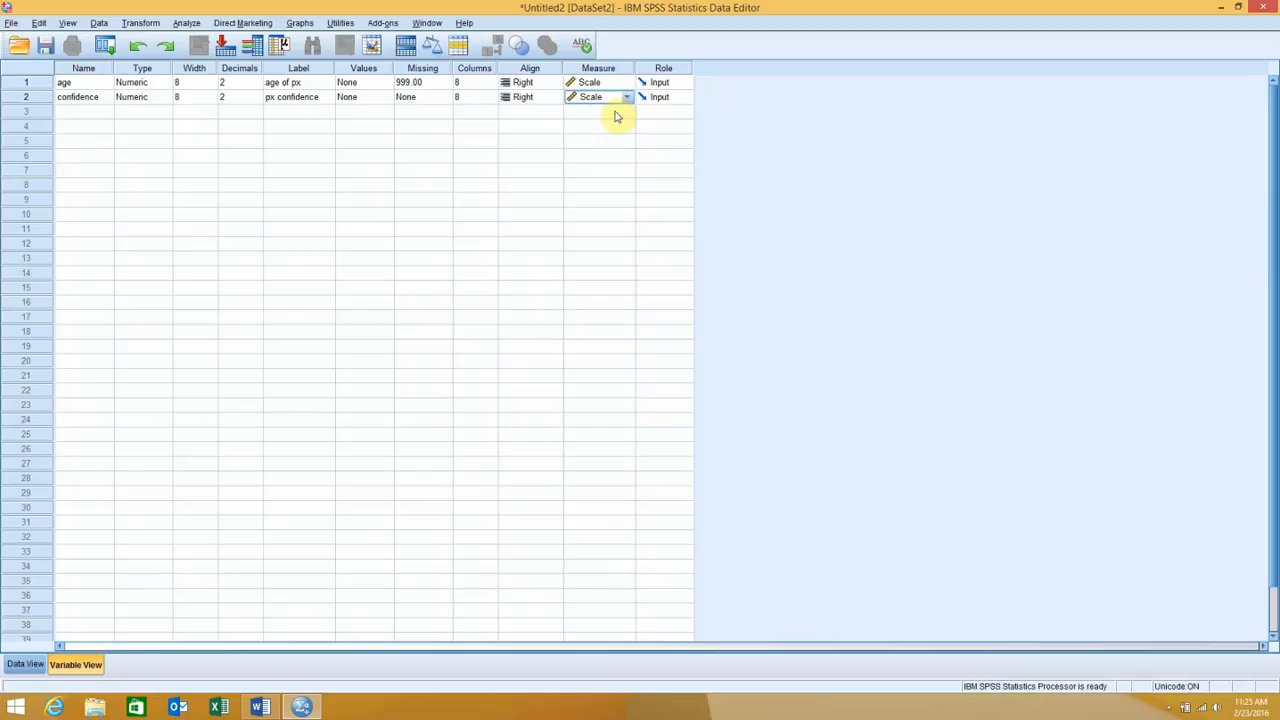
Enter the ages 19, 19, 20, 19, 21, 22, 19, 20, 20 and 20 for cases 1 to 10 in the data grid
left_click(17, 667)
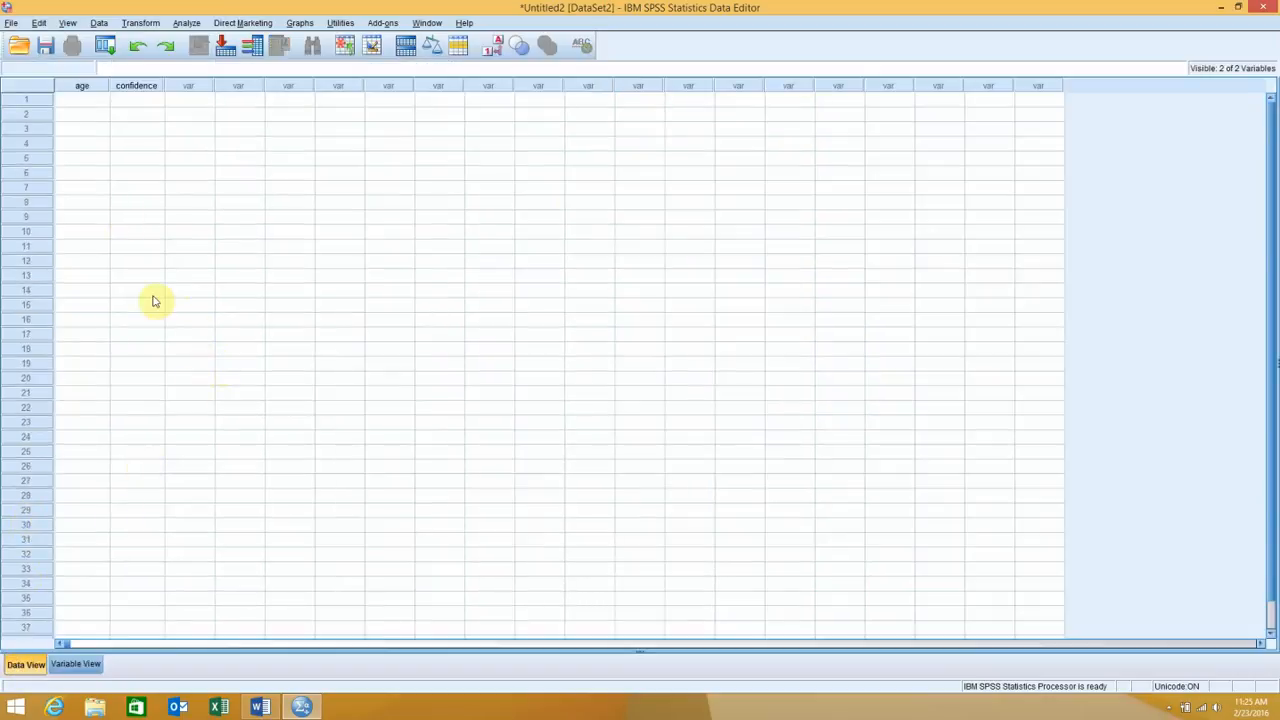
left_click(88, 103)
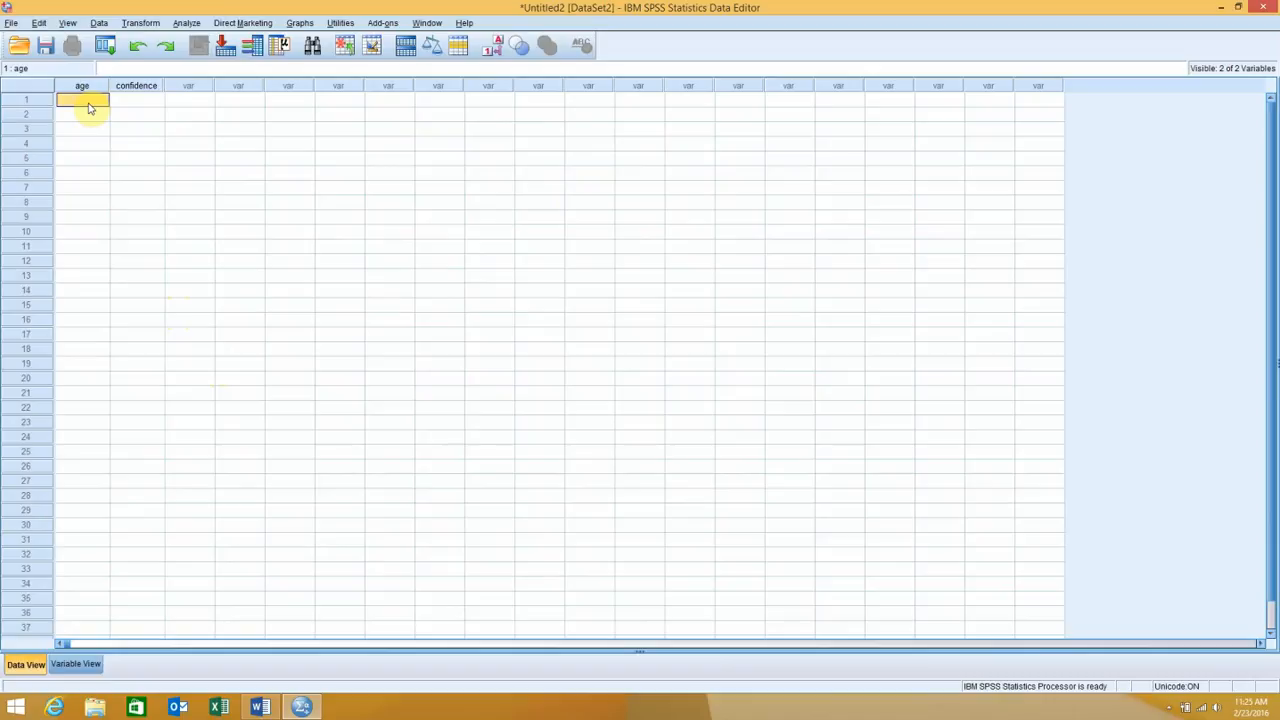
type("19")
key("Return")
type("18")
key("Return")
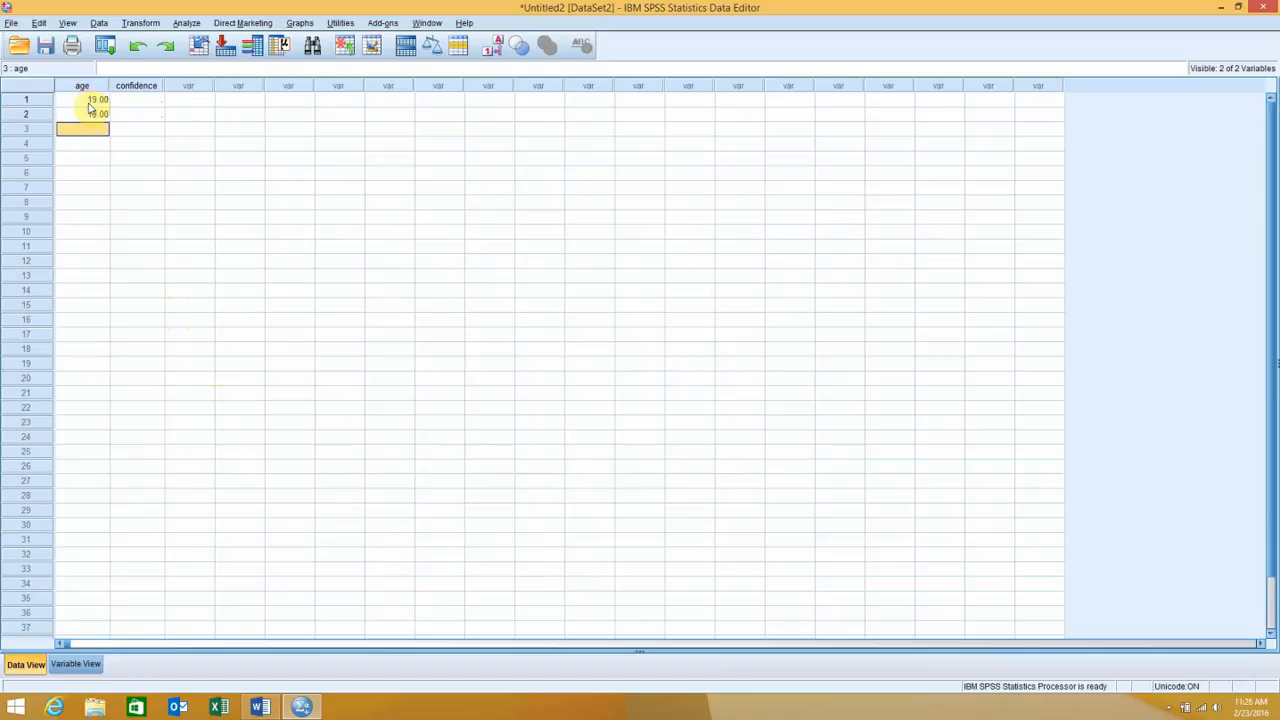
type("20")
key("Return")
type("19")
key("Return")
type("2")
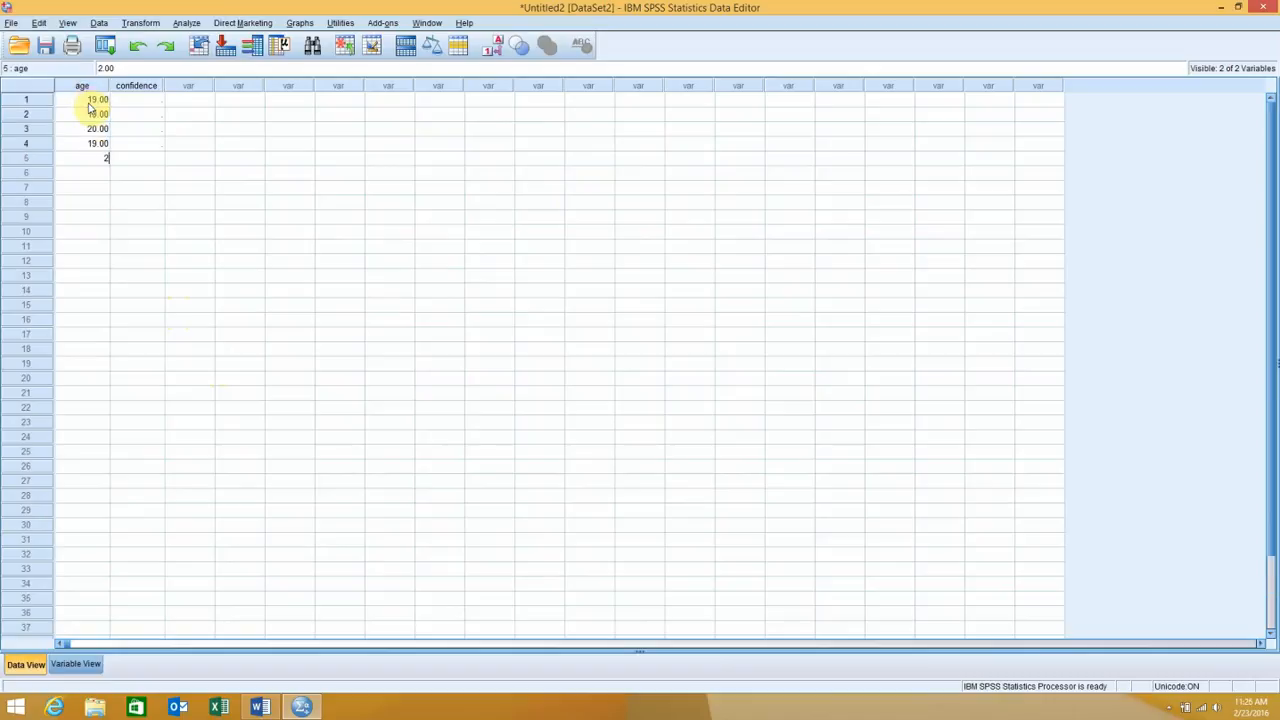
type("1")
key("Return")
type("22")
key("Return")
type("19")
key("Return")
type("20")
key("Return")
type("20")
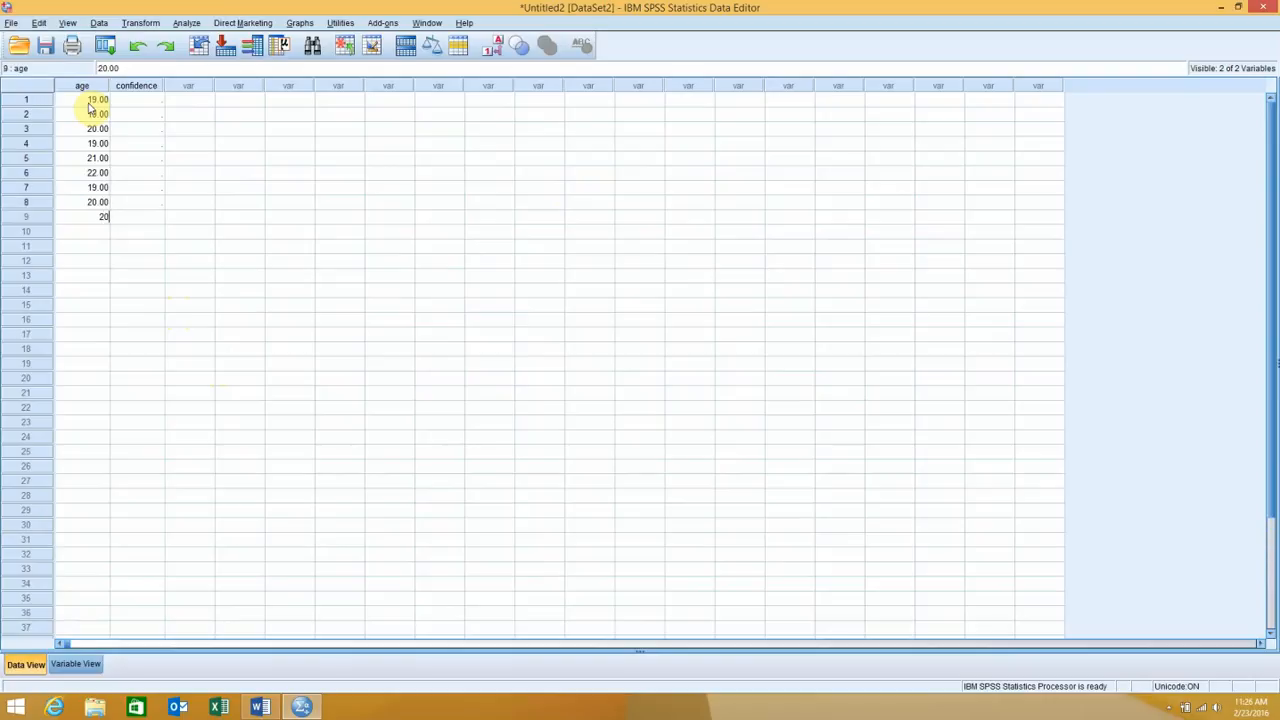
key("Return")
type("20")
key("Return")
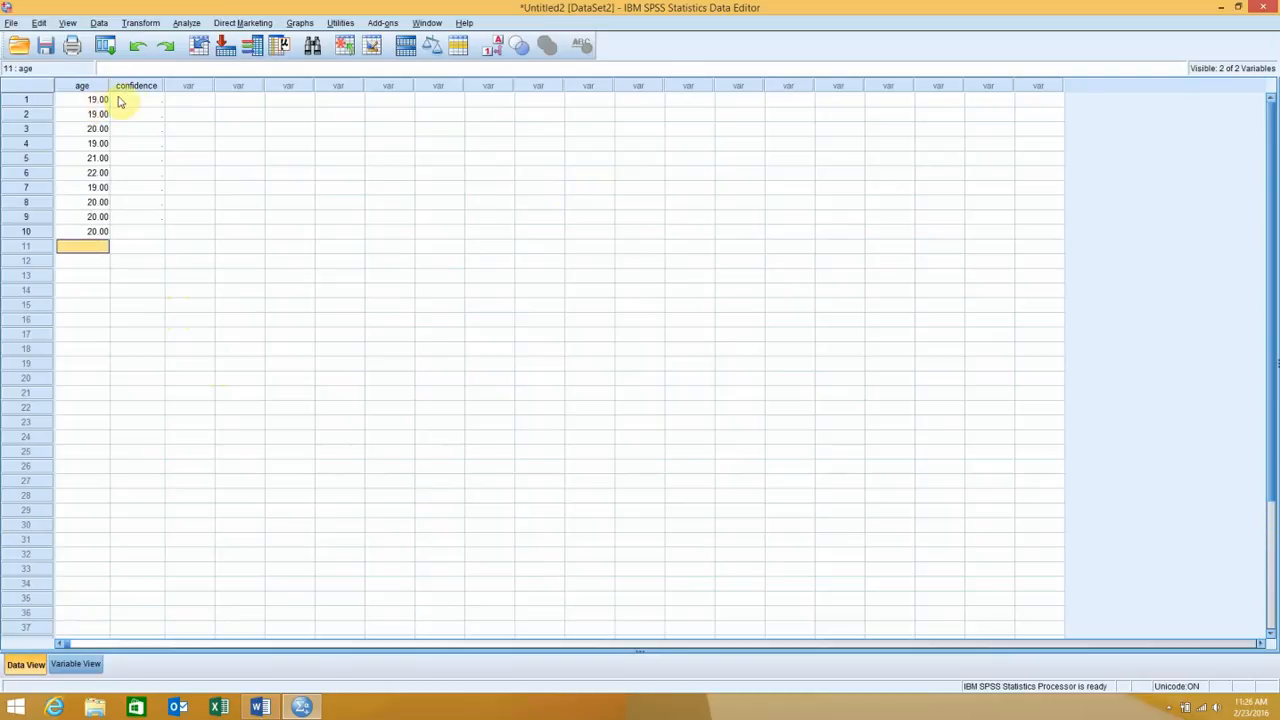
Enter the confidence scores 5, 4, 4, 5, 7, 3, 4, 5, 7 and 7 for cases 1 to 10
left_click(128, 101)
type("5")
key("Return")
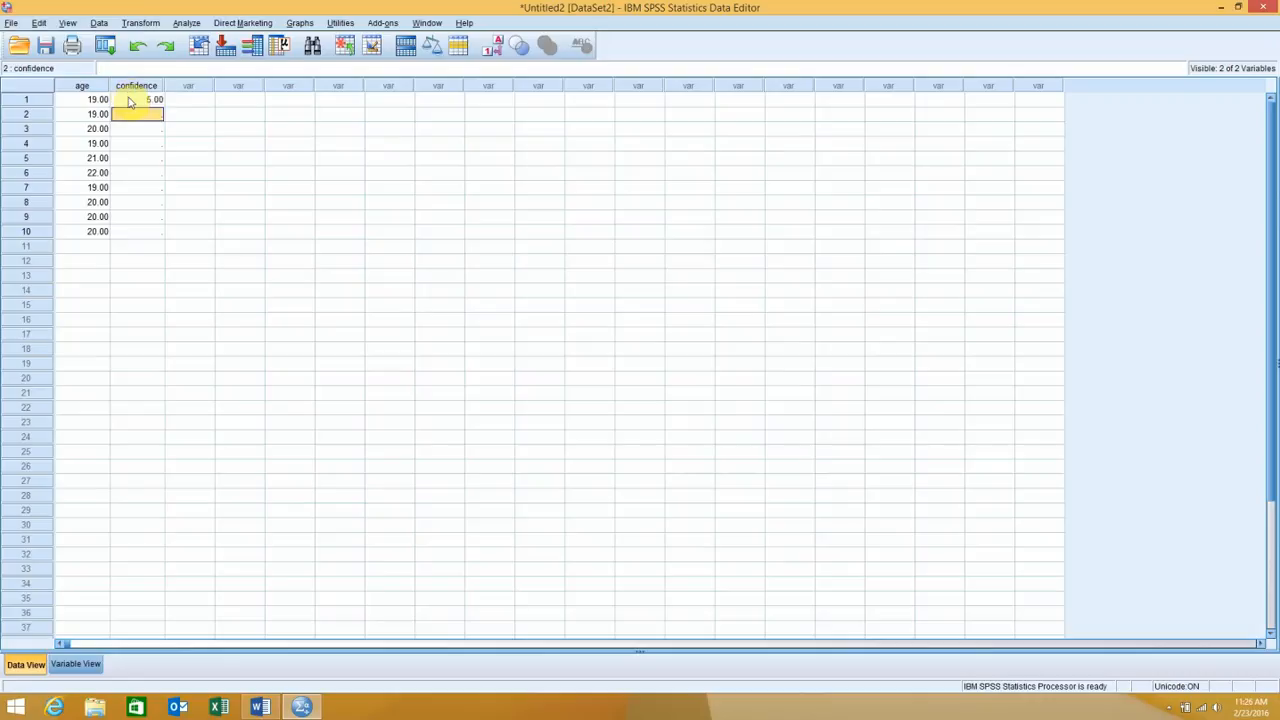
type("4")
key("Return")
type("4")
key("Return")
type("5")
key("Return")
type("7")
key("Return")
type("3")
key("Return")
type("4")
key("Return")
type("5")
key("Return")
type("7")
key("Return")
type("7")
key("Return")
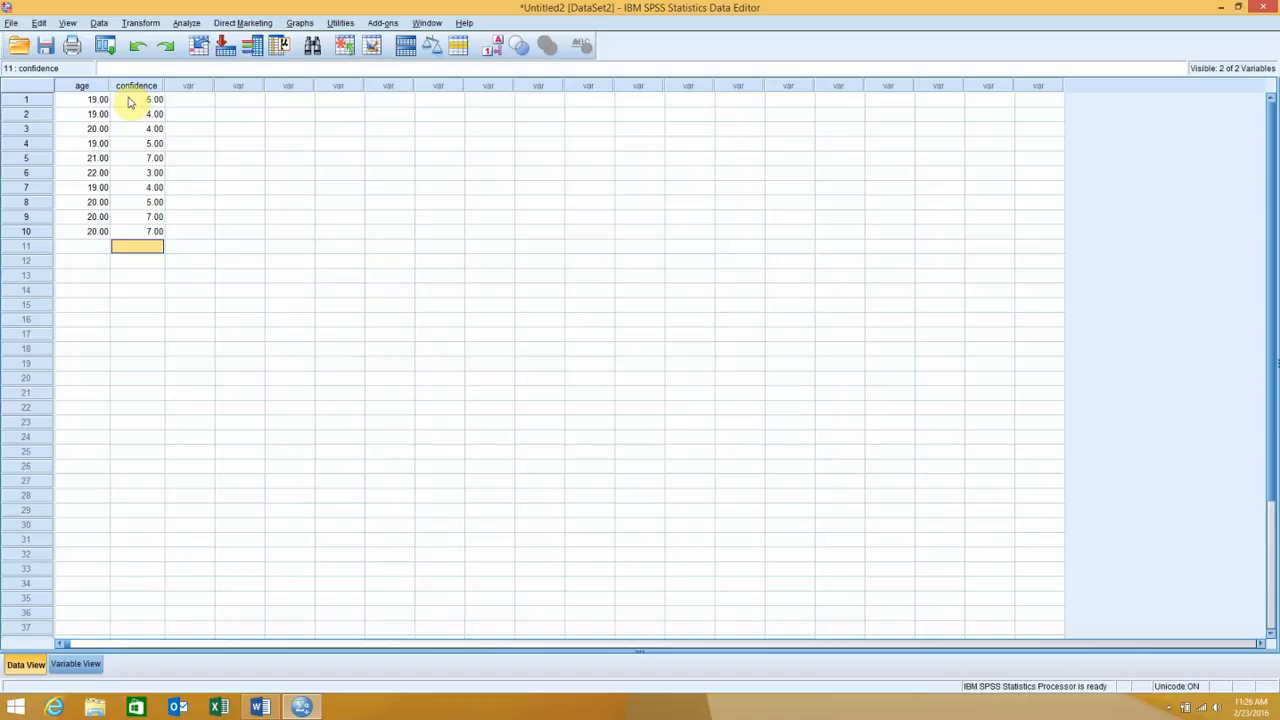
Set up a Descriptives analysis with both age of px and px confidence as its variables
left_click(188, 22)
mouse_move(256, 57)
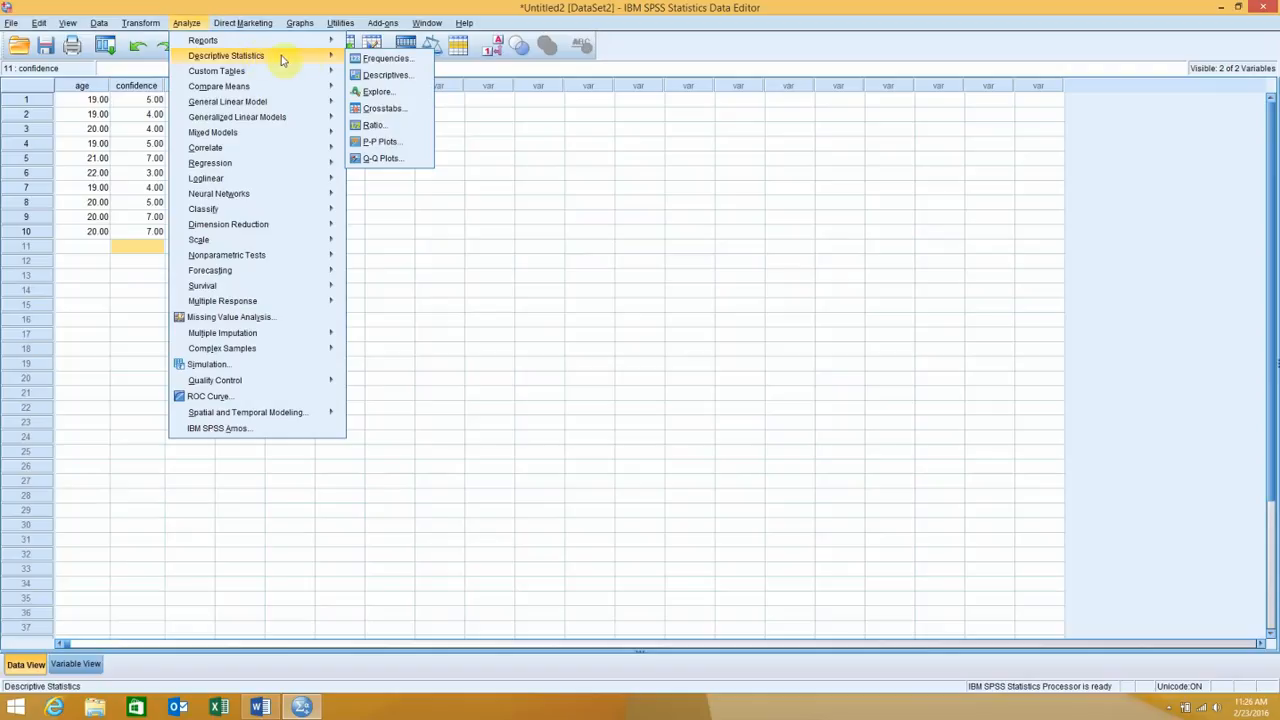
left_click(362, 73)
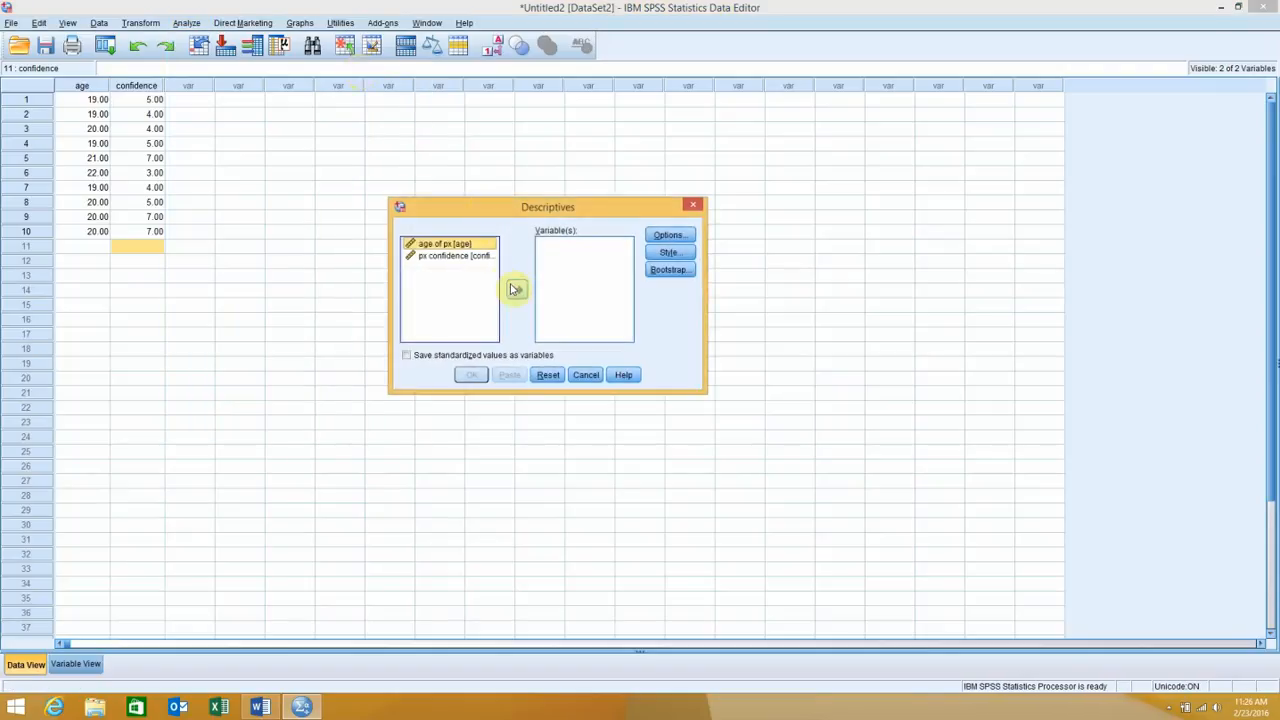
left_click(516, 289)
left_click(443, 243)
left_click(512, 289)
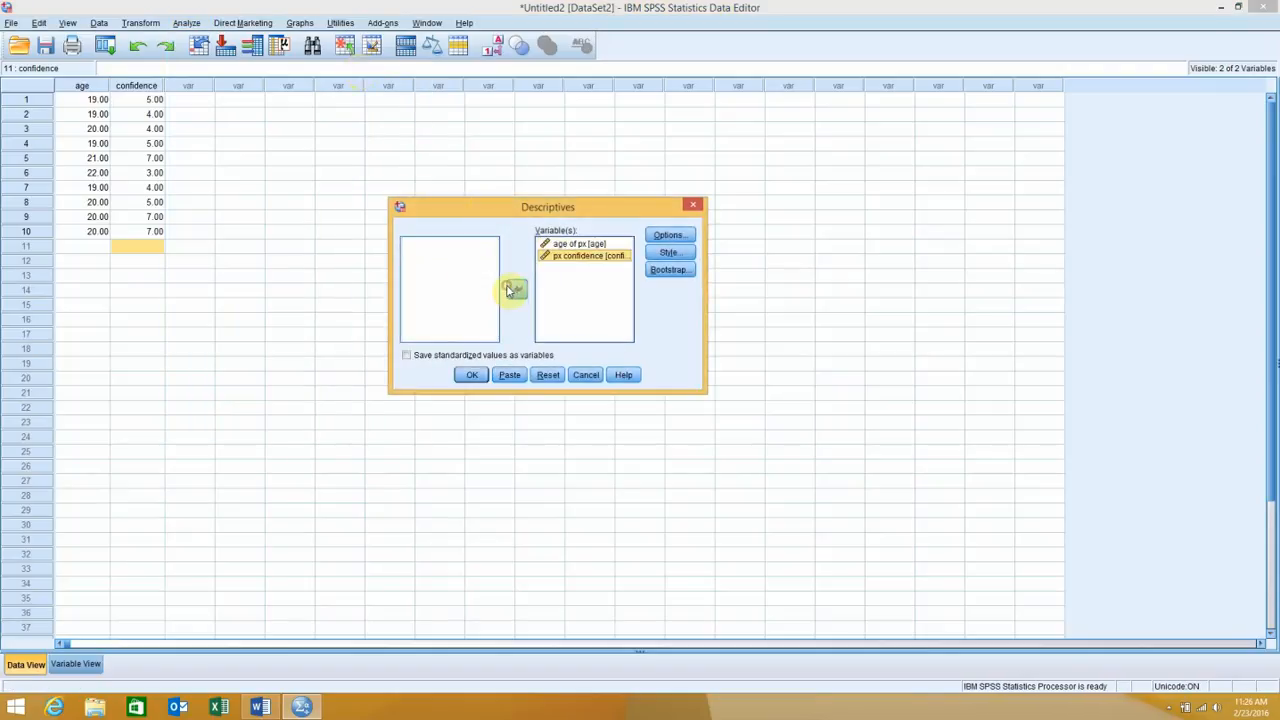
Keep mean, standard deviation, minimum and maximum as the statistics in variable list order, and run the Descriptives analysis
left_click(668, 235)
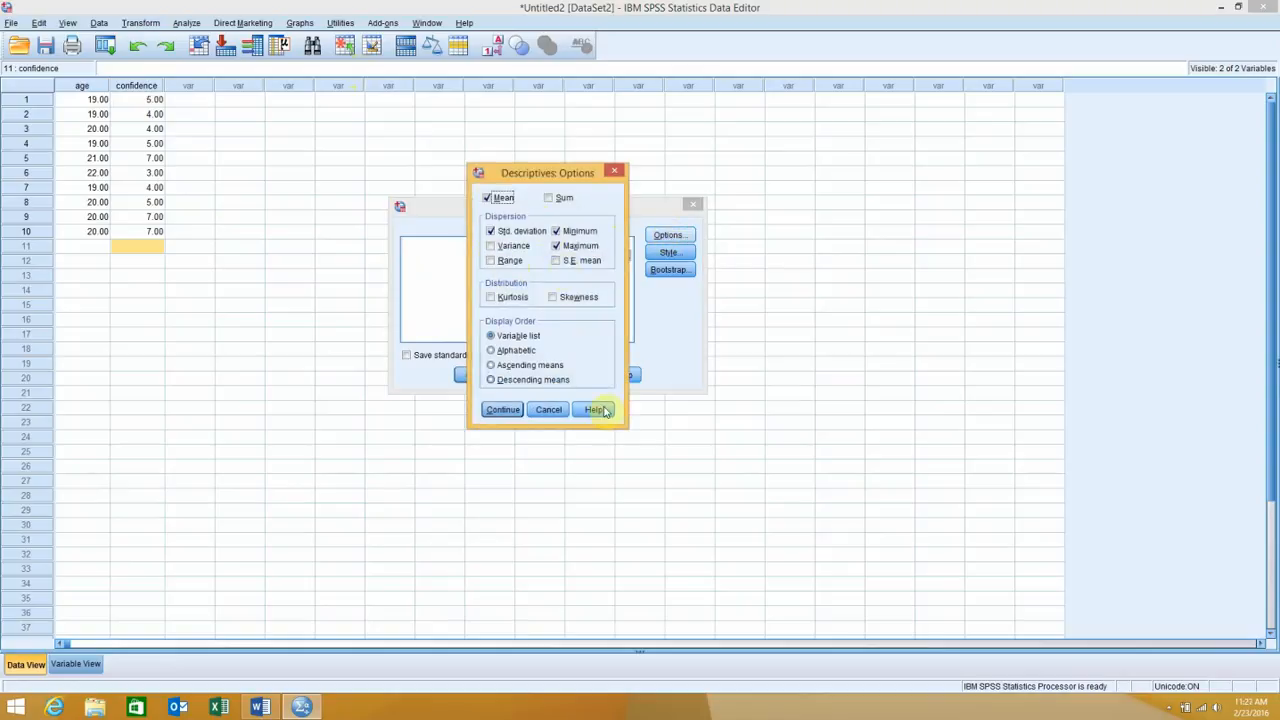
left_click(505, 410)
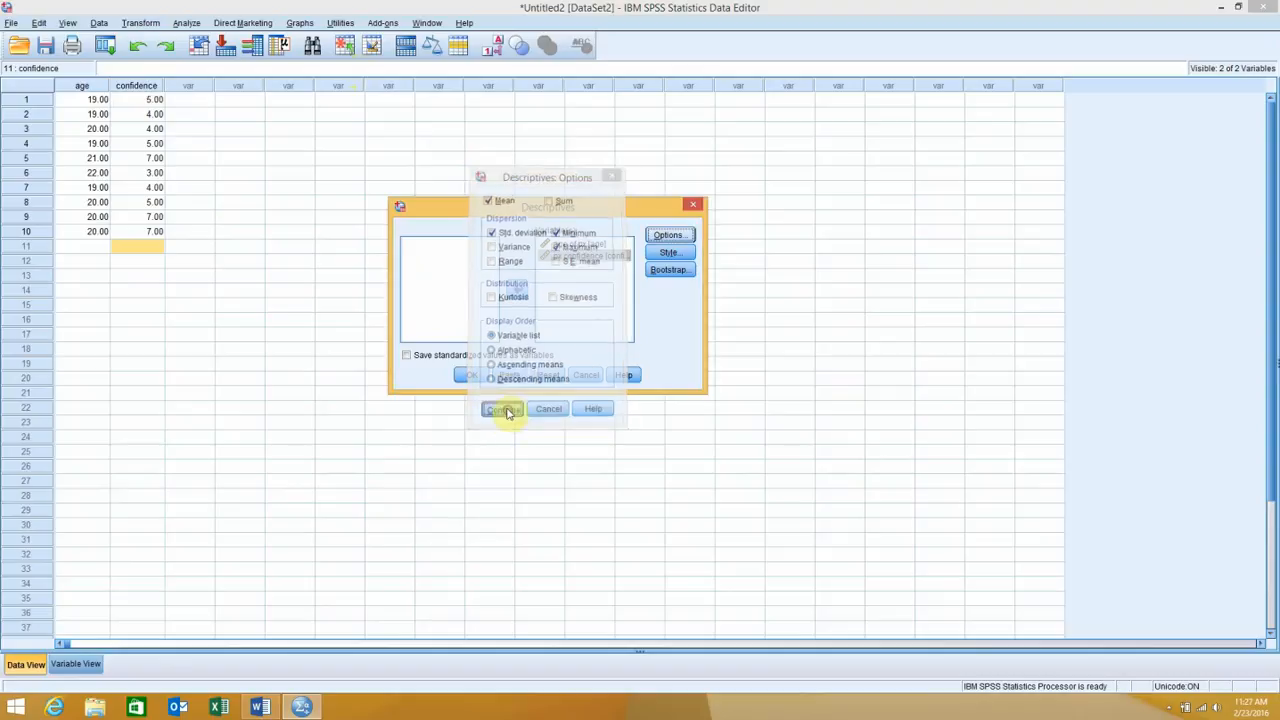
left_click(474, 376)
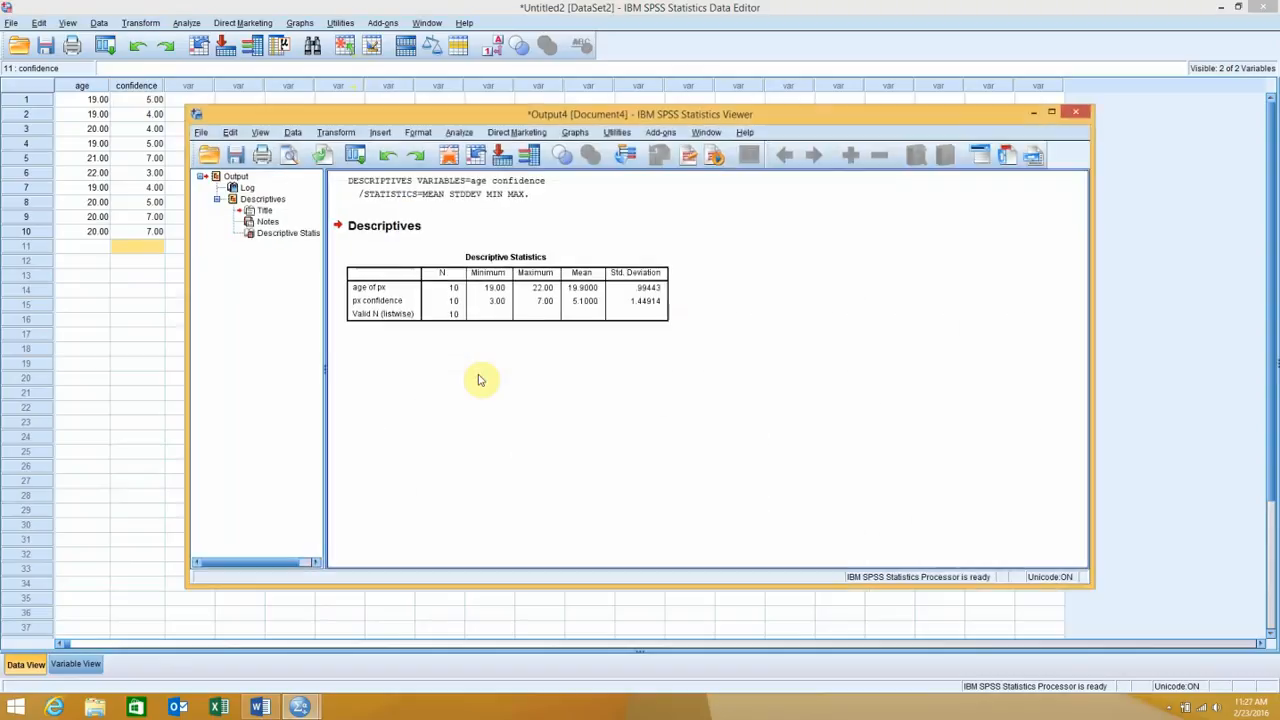